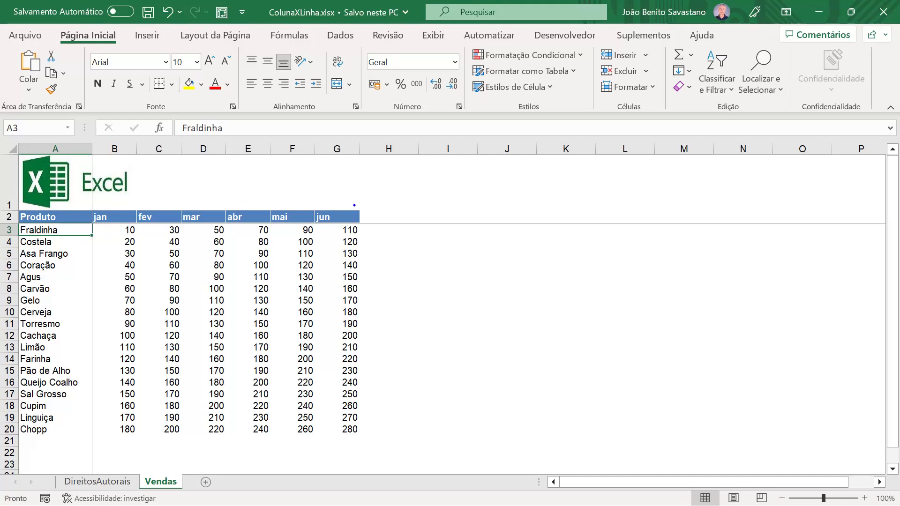
drag(355, 202, 120, 201)
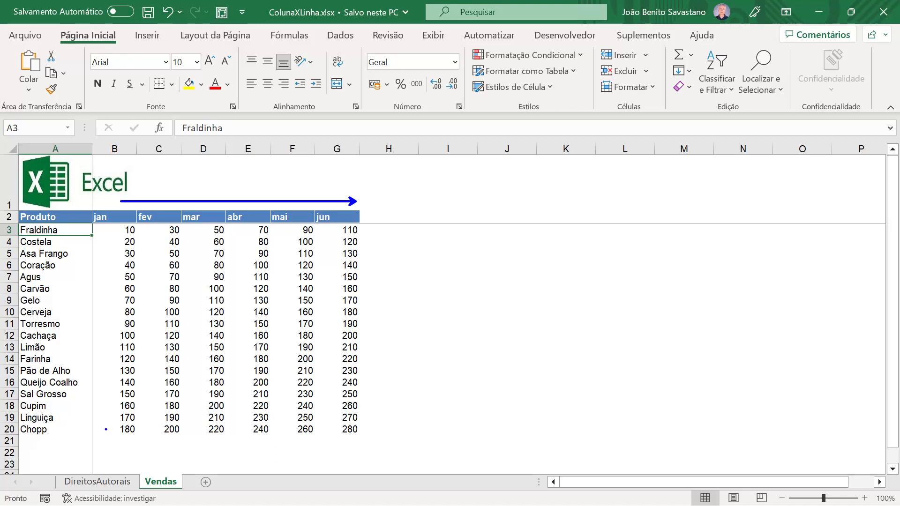
drag(107, 426, 105, 233)
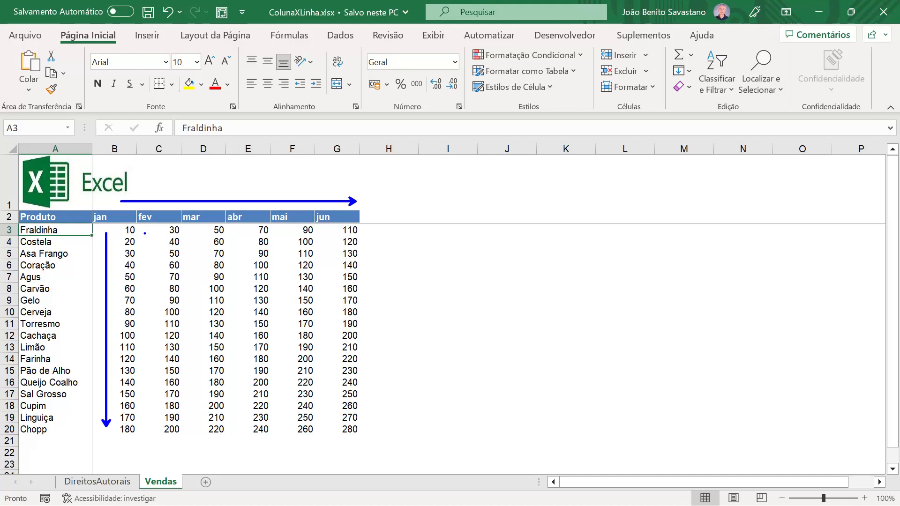
key(Escape)
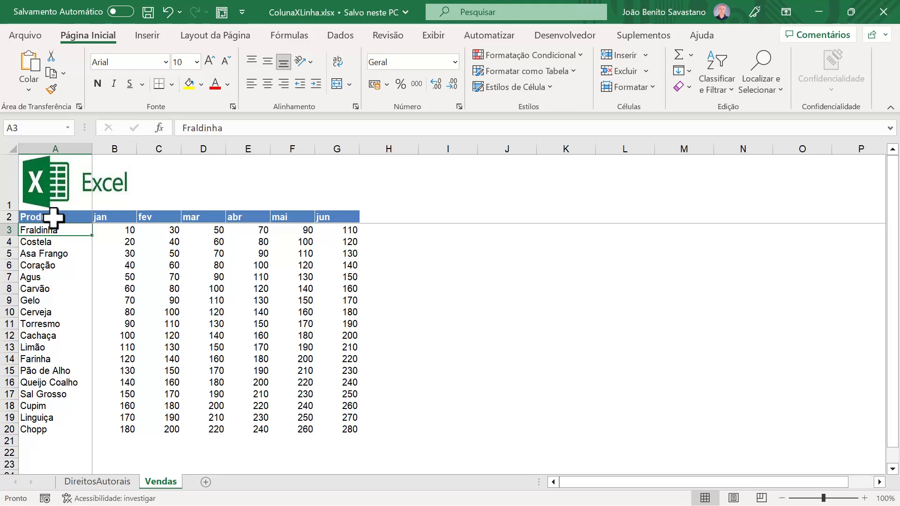
Convert the sales data in $A$2:$G$20 into a table with headers
click(150, 37)
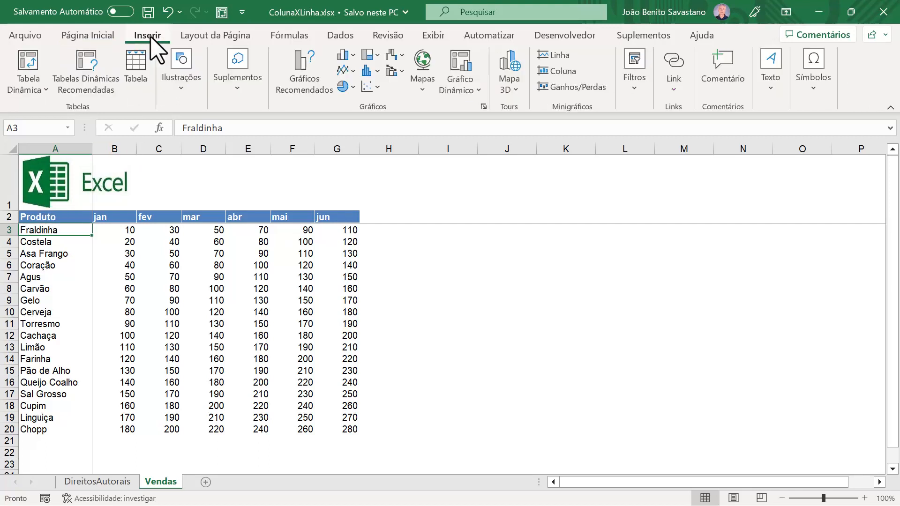
click(137, 63)
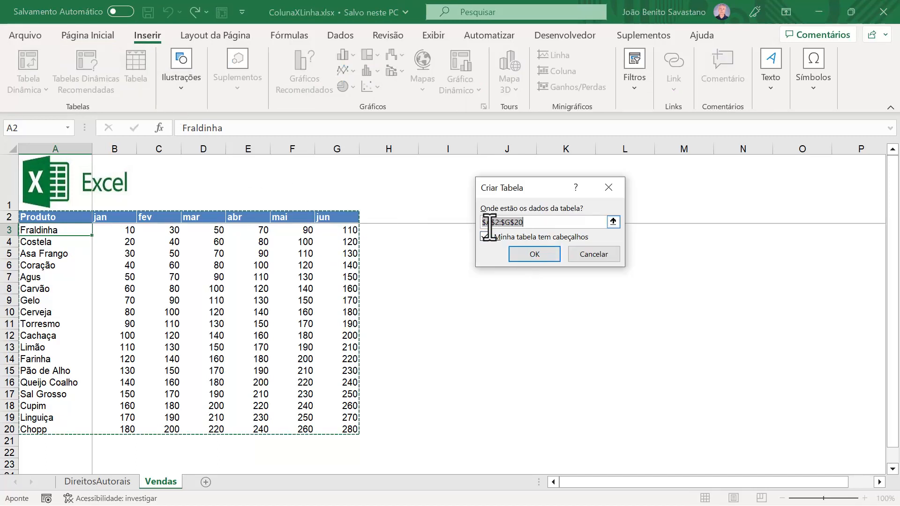
click(540, 255)
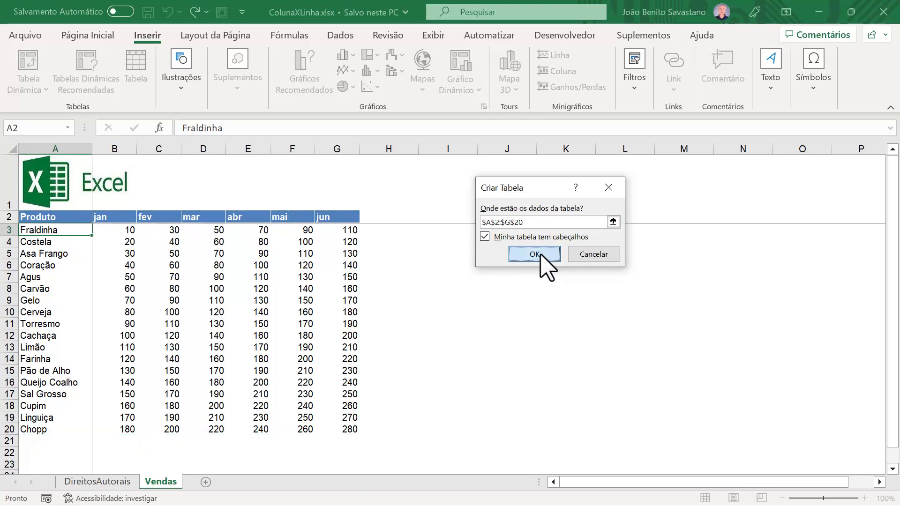
click(540, 255)
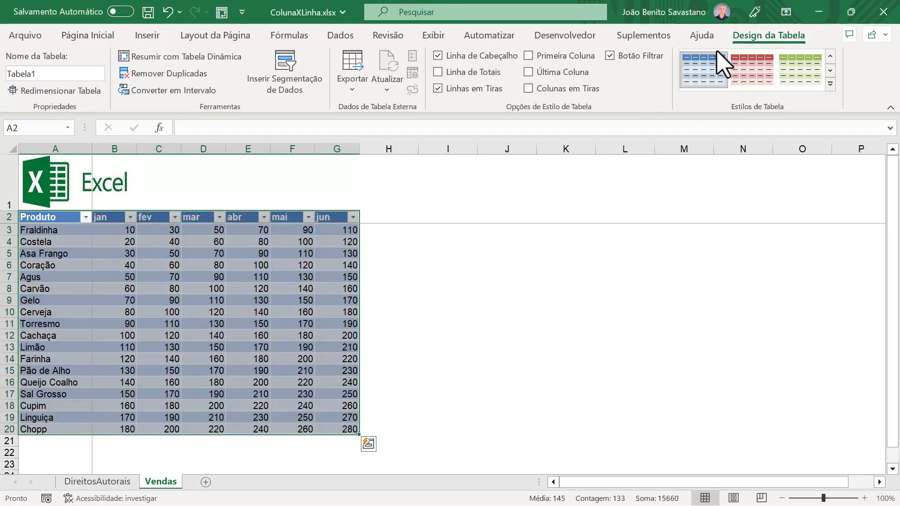
Rename the sales table as tblVendas
click(7, 74)
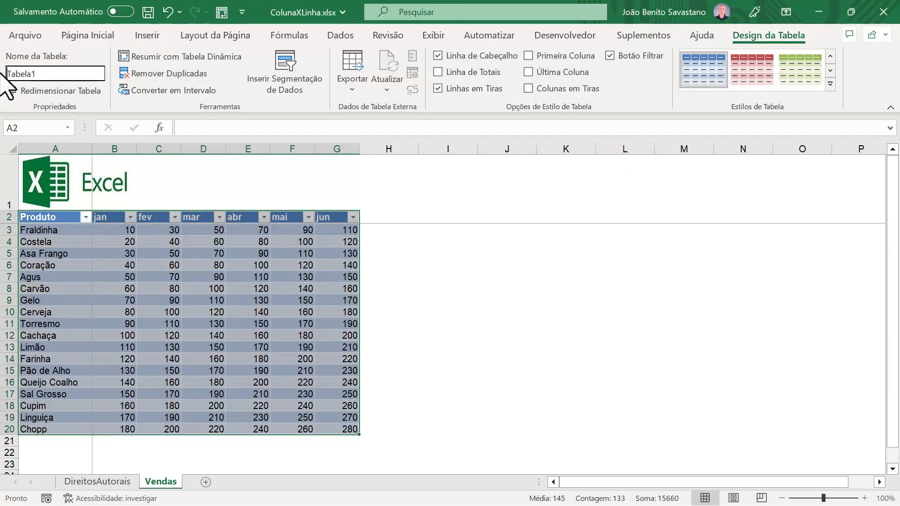
drag(1, 73, 63, 72)
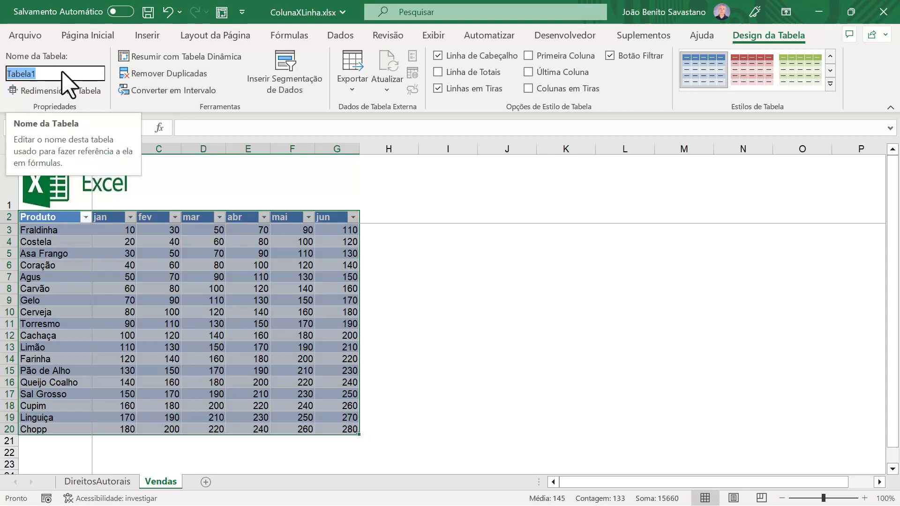
text(t)
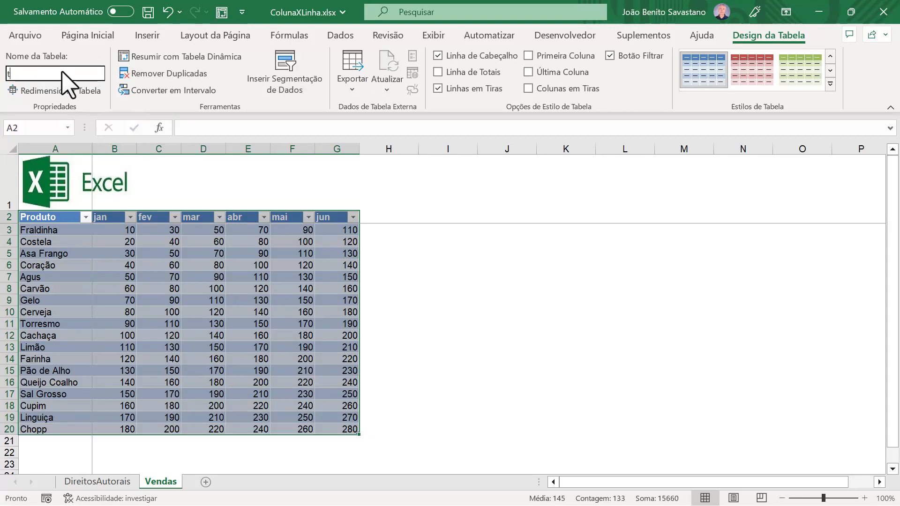
text(blVendas)
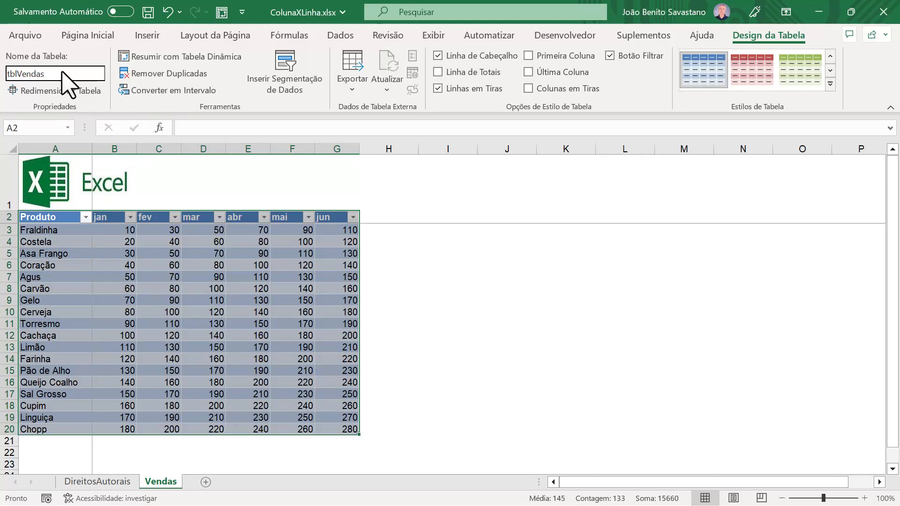
key(Return)
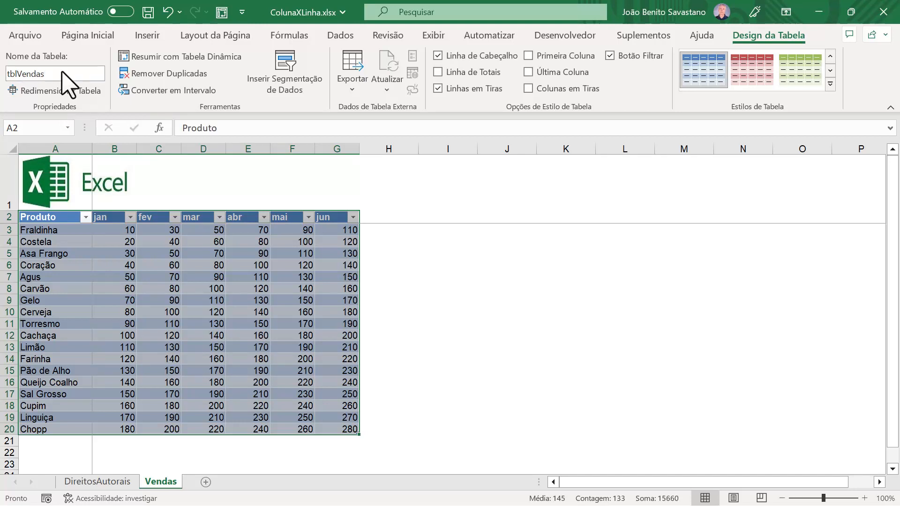
Create a PivotTable from tblVendas on a new worksheet
click(41, 229)
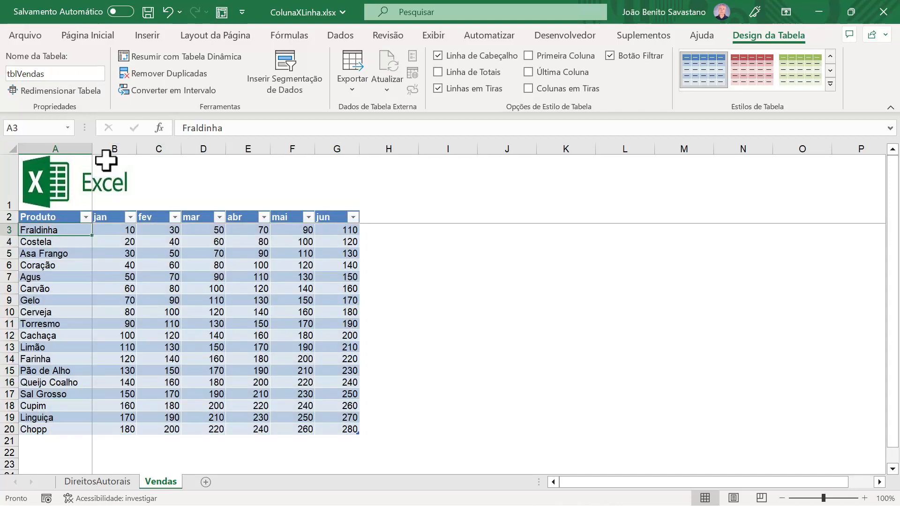
click(148, 36)
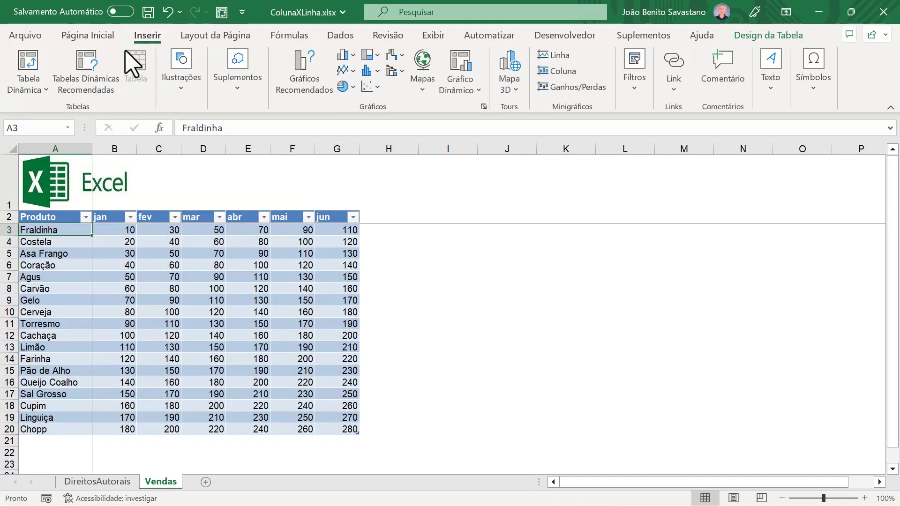
click(42, 89)
click(51, 112)
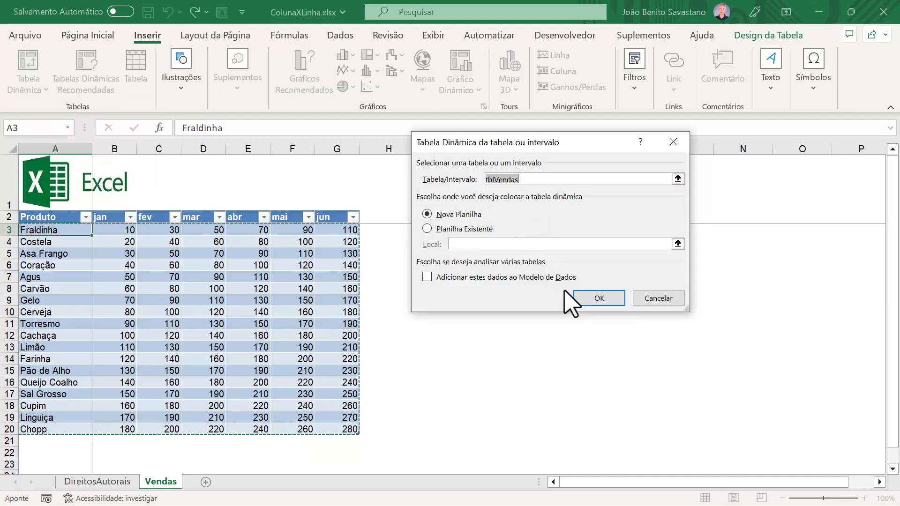
click(599, 299)
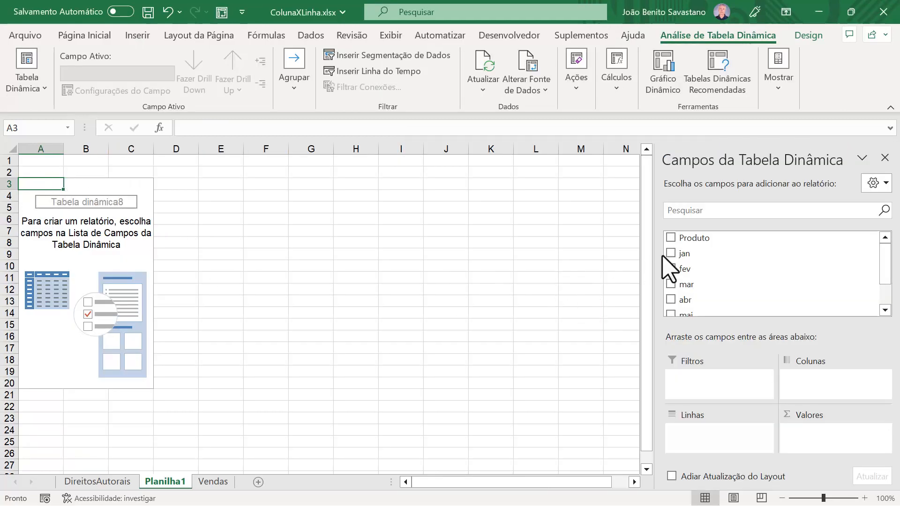
Place Produto in the pivot table's rows and add jan, fev, mar, abr, mai and jun as summed values
drag(683, 240, 684, 432)
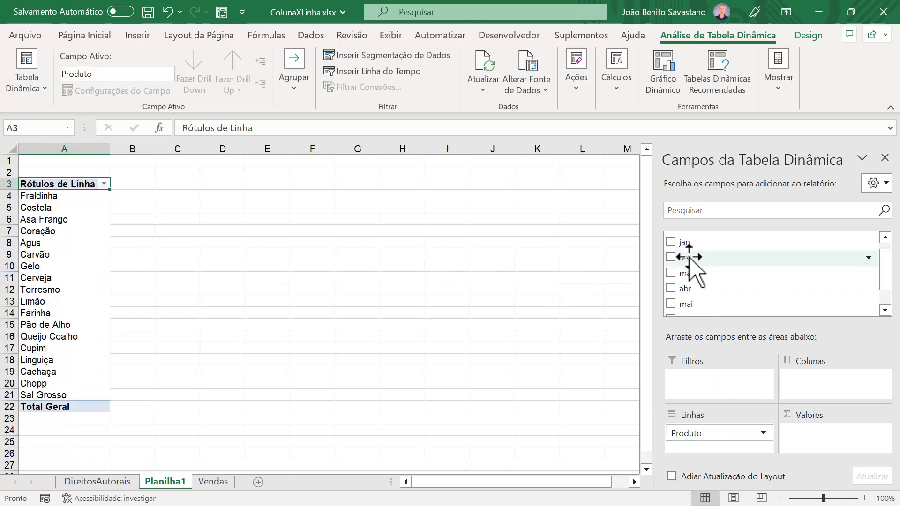
click(670, 241)
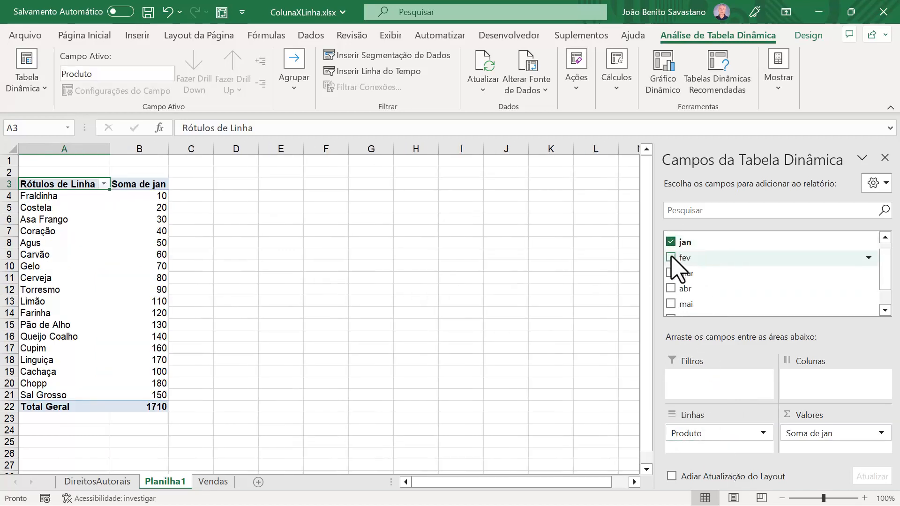
click(670, 257)
click(670, 273)
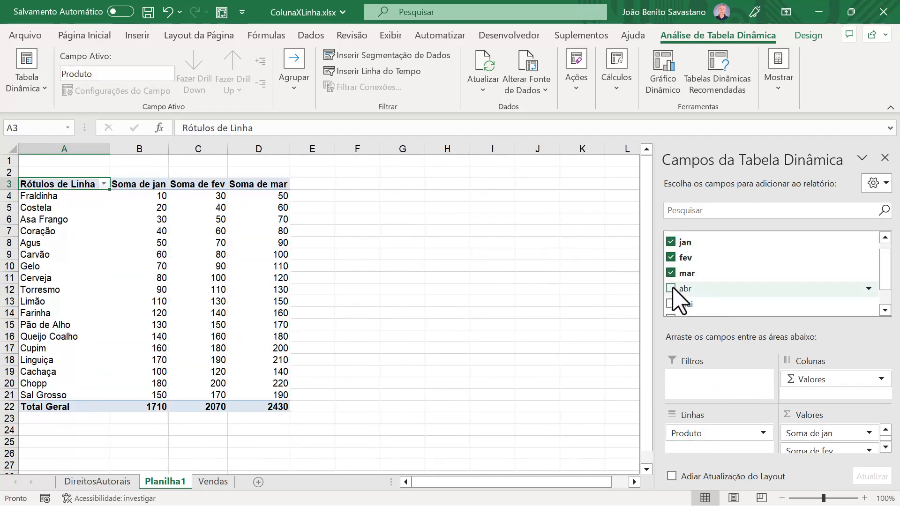
click(671, 288)
click(671, 304)
scroll(671, 302, down, 1)
click(671, 291)
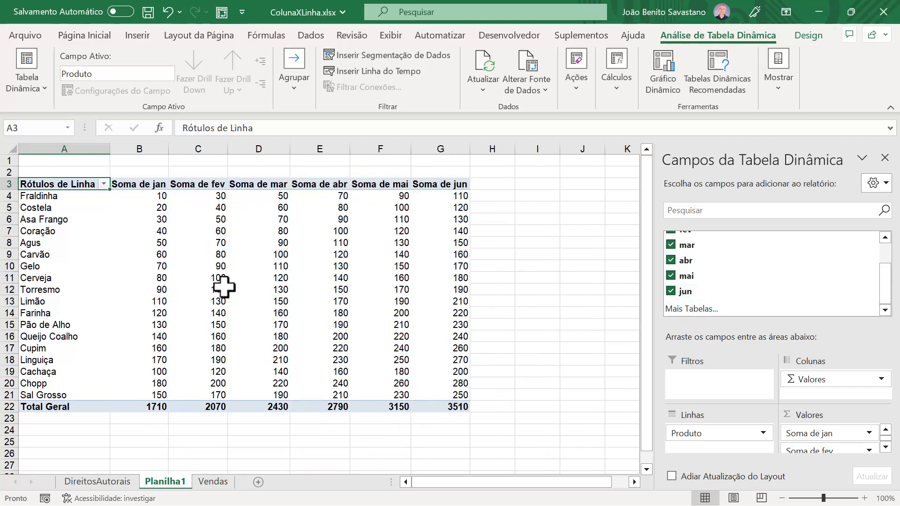
Start a calculated field named Total in the pivot table and begin its formula with = soma(
mouse_move(224, 287)
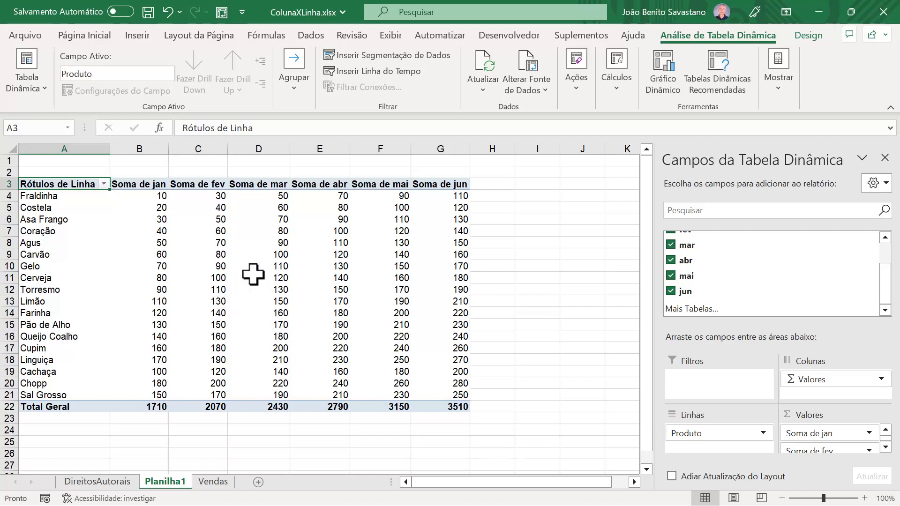
click(617, 90)
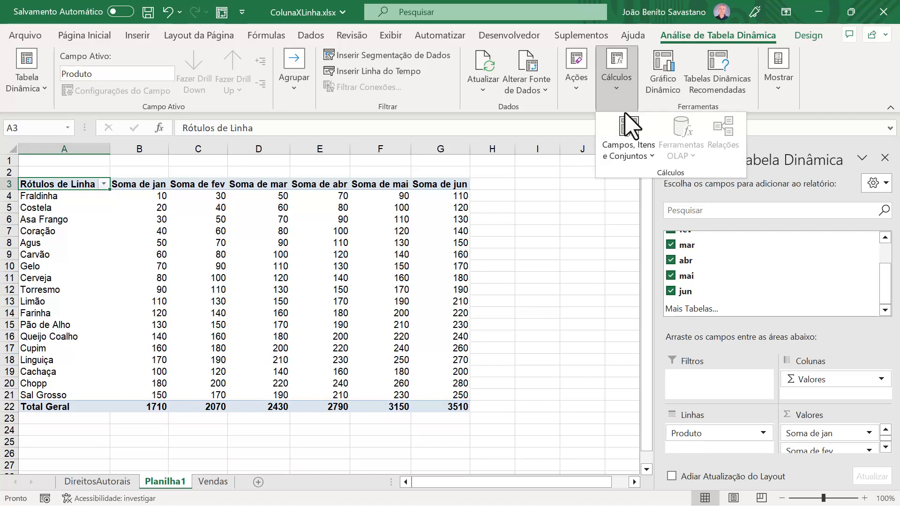
click(645, 157)
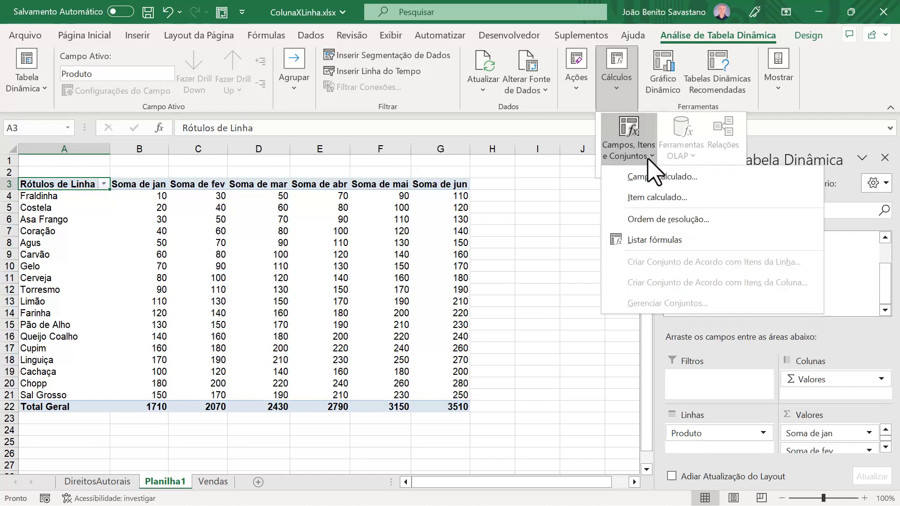
click(662, 178)
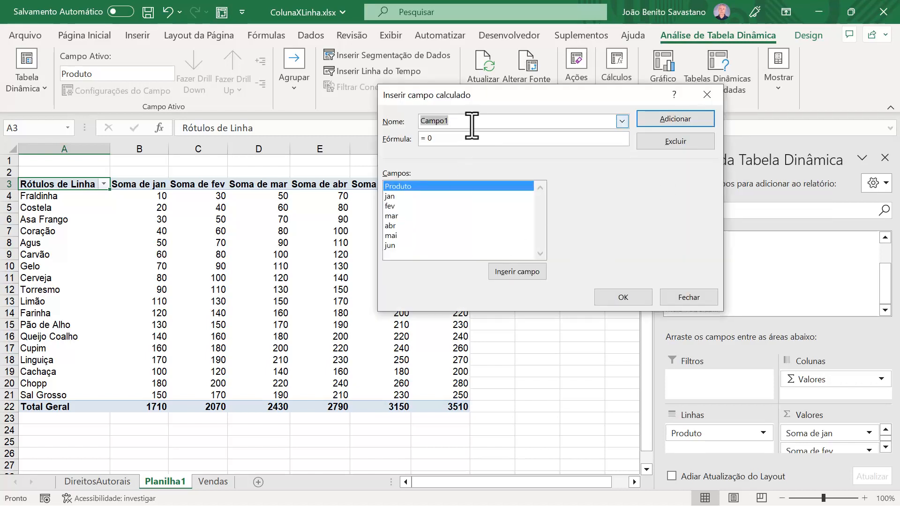
text(Total)
drag(428, 140, 440, 139)
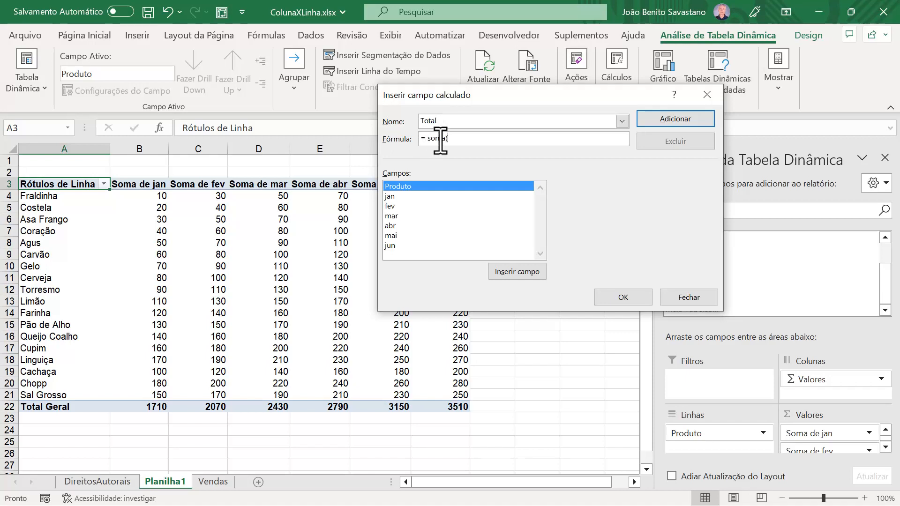
Complete the Total field's formula as = soma( jan; fev; mar; abr; mai; jun) and insert the field into the pivot table
double_click(392, 197)
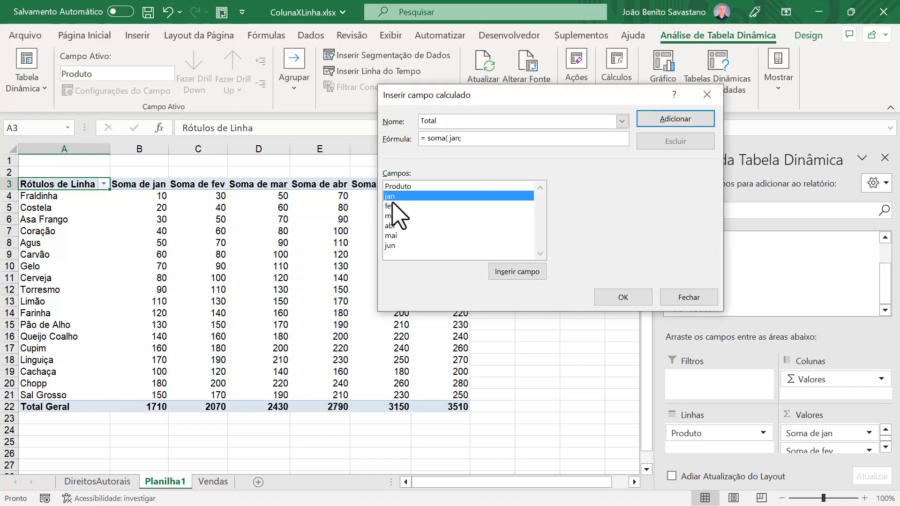
double_click(392, 206)
text(;)
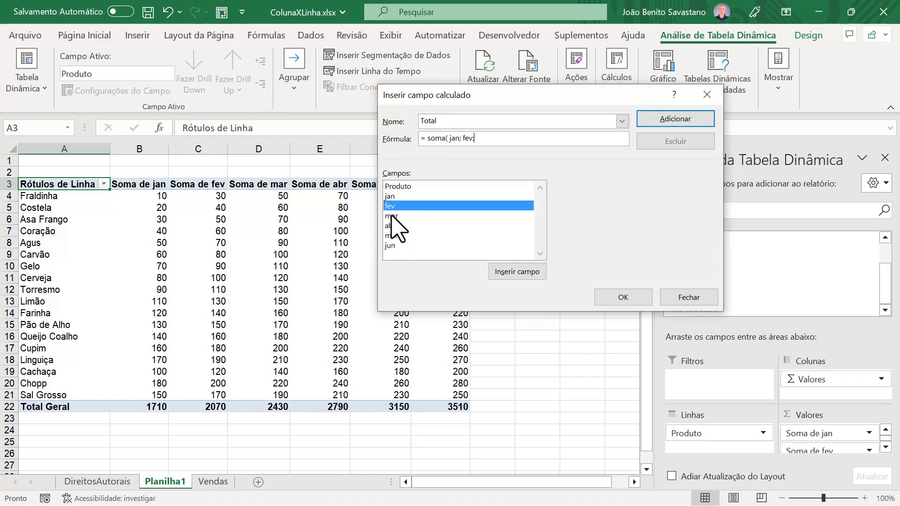
double_click(393, 216)
text(;)
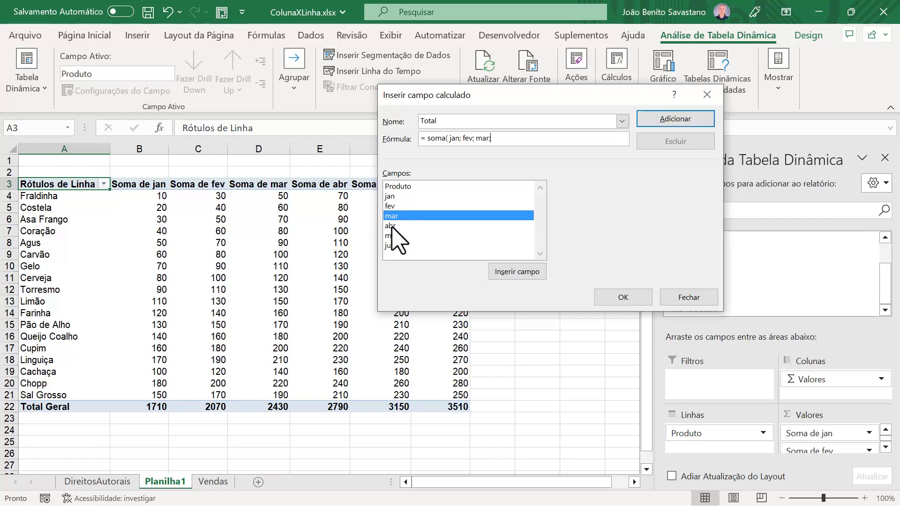
double_click(392, 226)
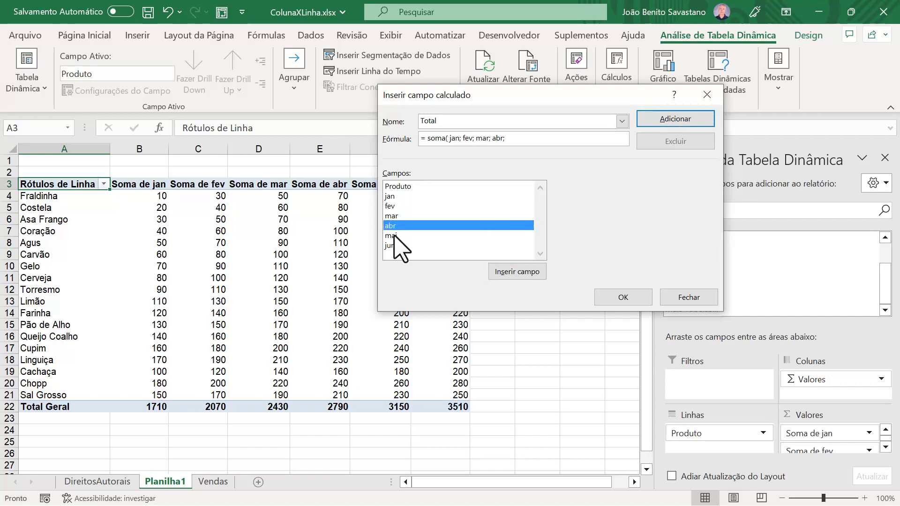
text(;)
double_click(393, 236)
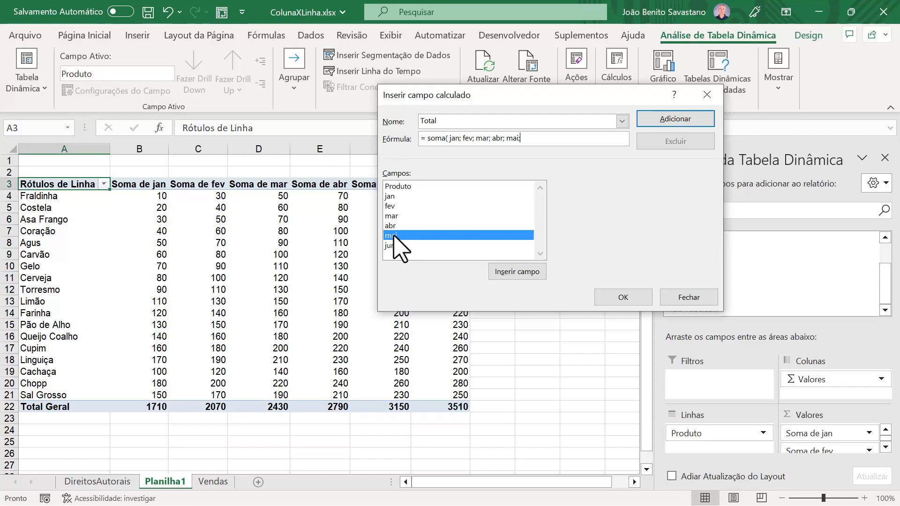
click(390, 245)
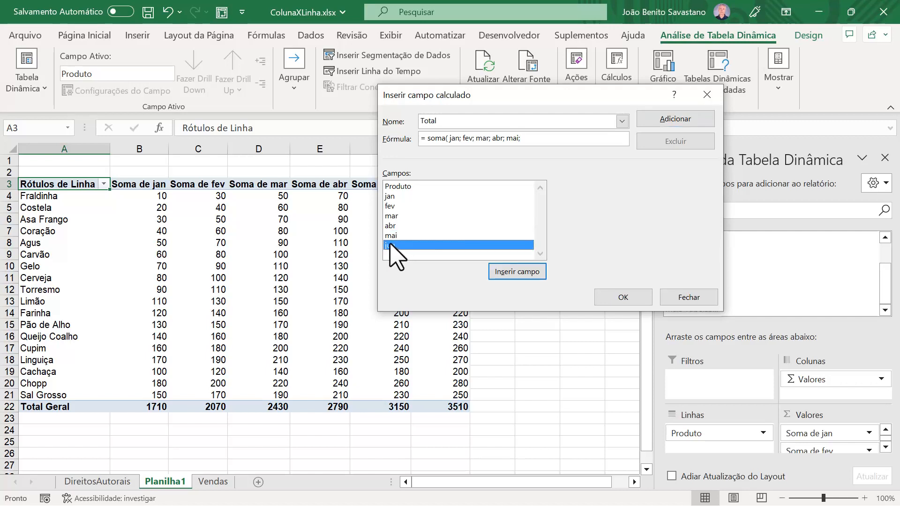
double_click(389, 245)
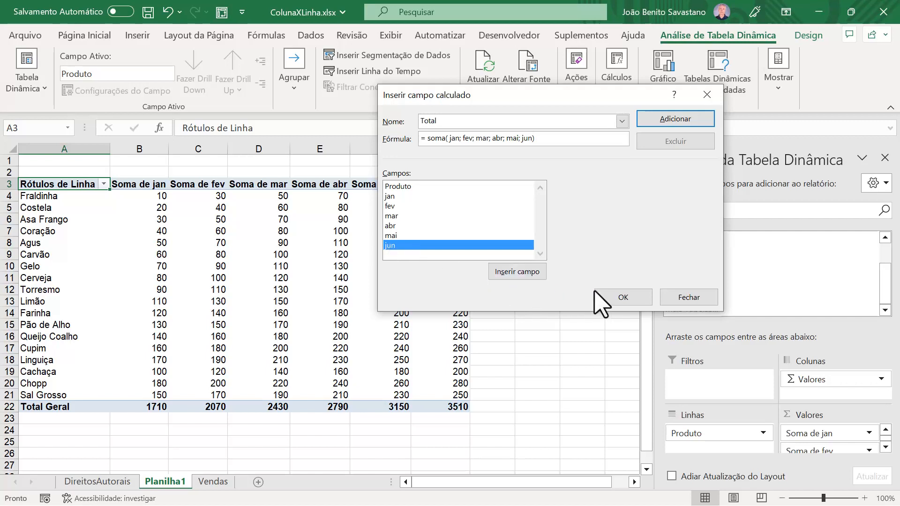
click(626, 298)
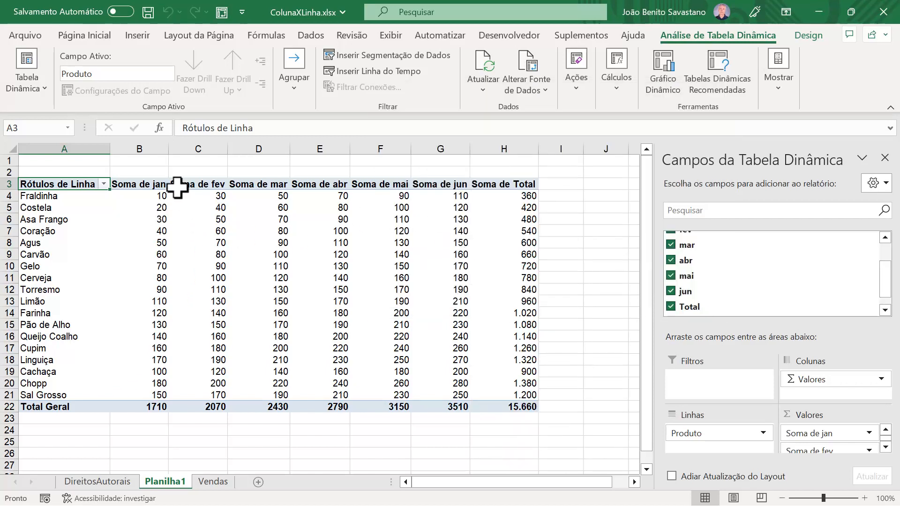
Check the sum of the January-to-June values for Fraldinha and for all products against the Total column
drag(159, 196, 452, 197)
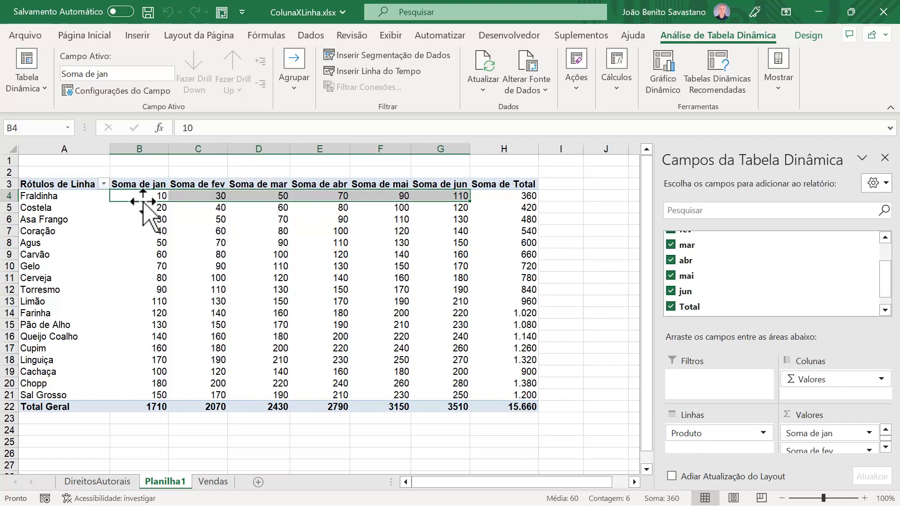
drag(140, 196, 438, 392)
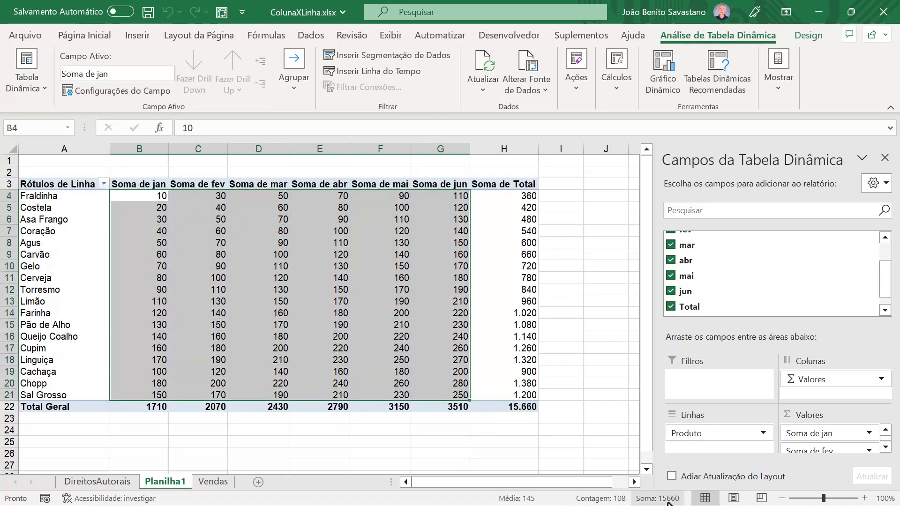
Extend the Vendas table with jul, ago and set columns and continue each product's number series into them down to Chopp
click(141, 197)
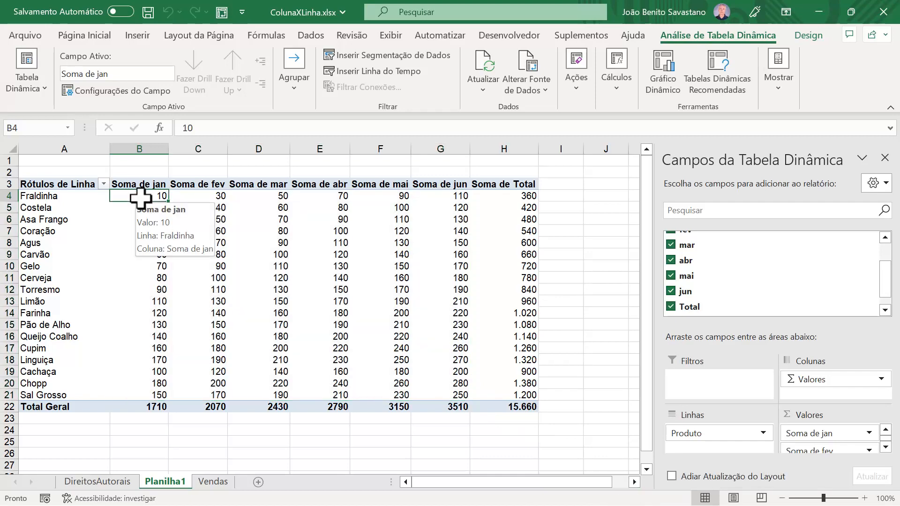
click(213, 482)
click(332, 216)
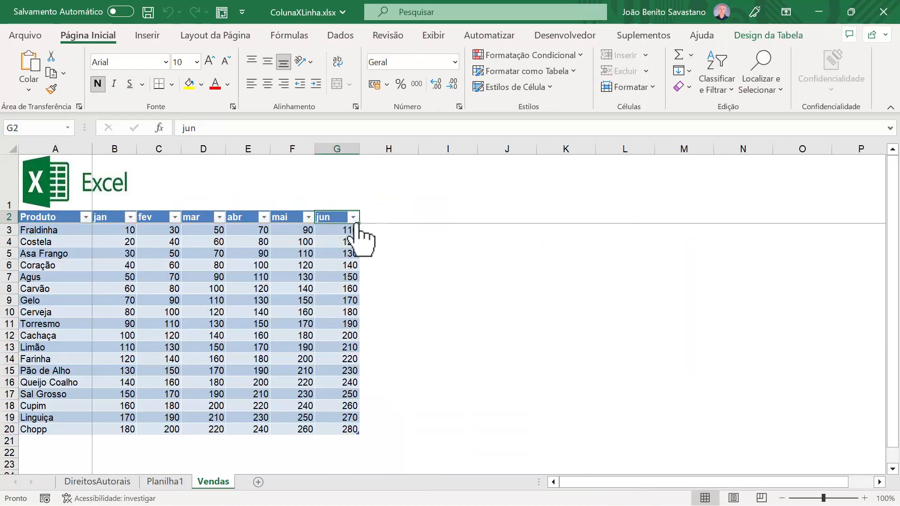
drag(359, 224, 517, 229)
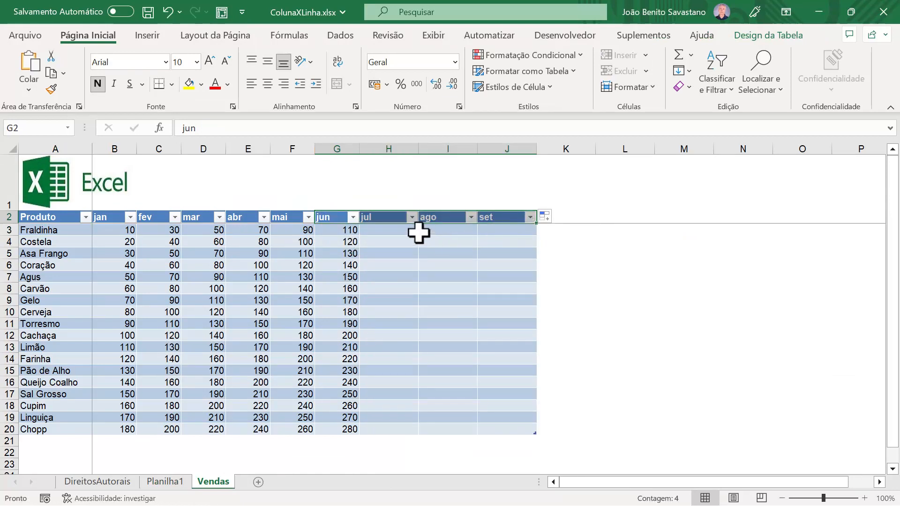
drag(297, 229, 528, 433)
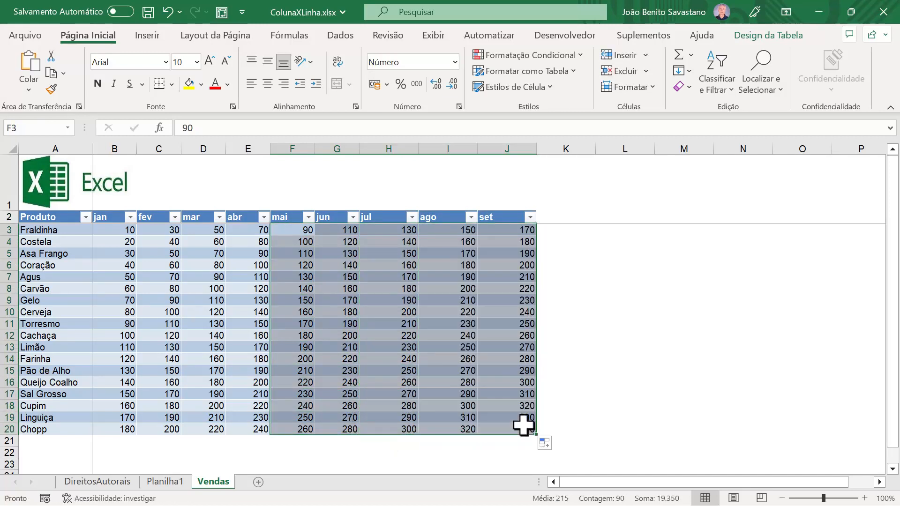
click(416, 323)
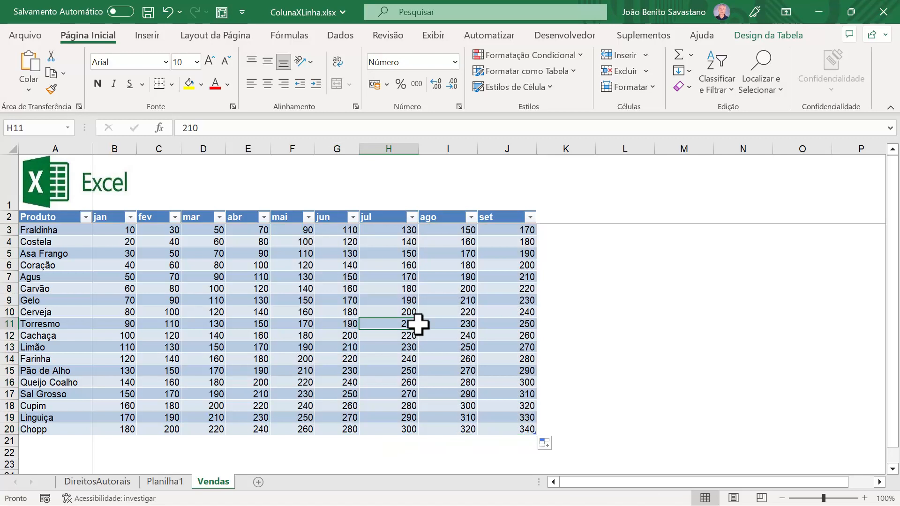
Set the width of the jul, ago and set columns to 8, matching the jun column
click(330, 191)
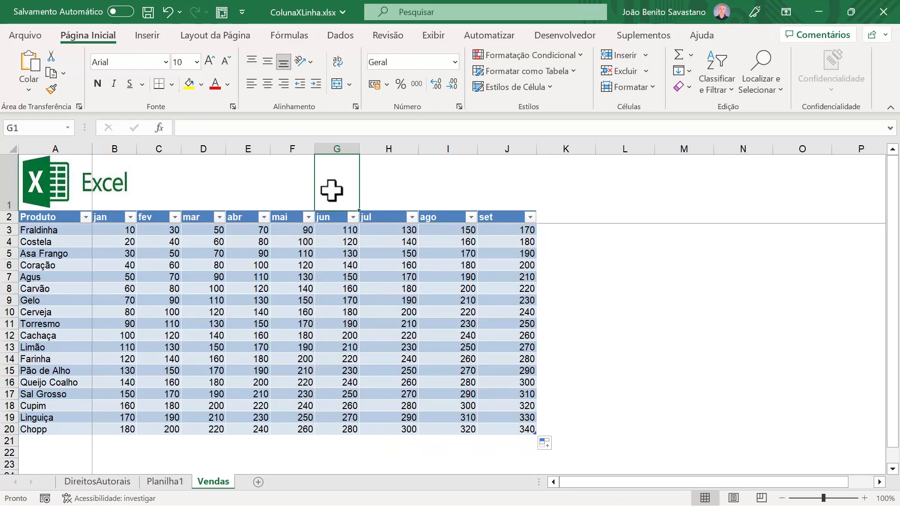
click(655, 89)
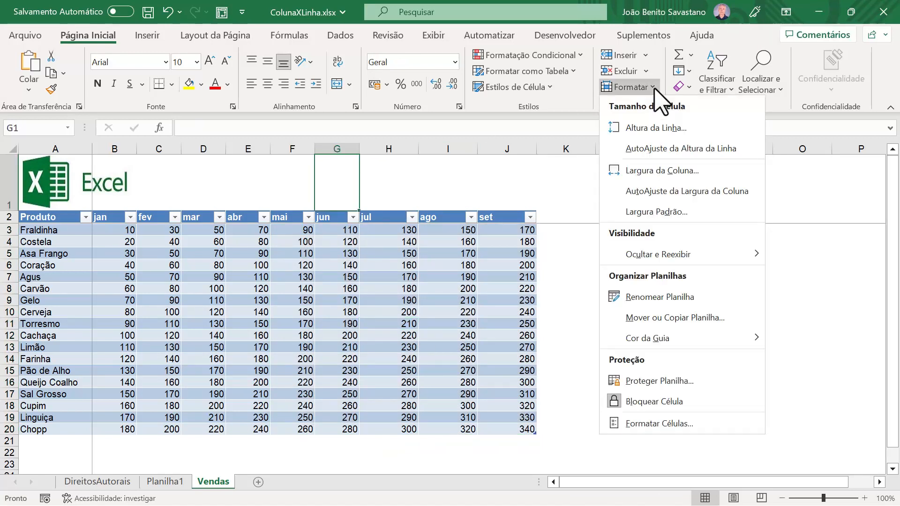
click(644, 174)
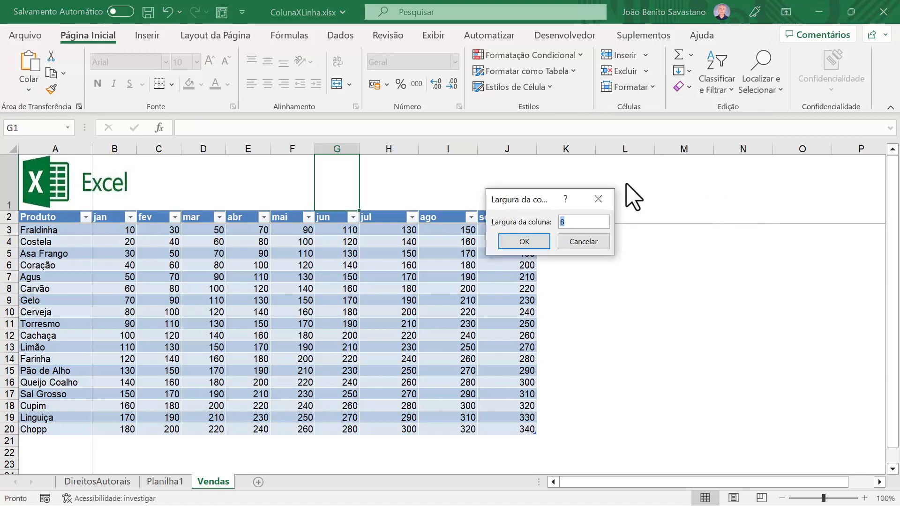
click(585, 243)
drag(391, 149, 502, 150)
click(656, 90)
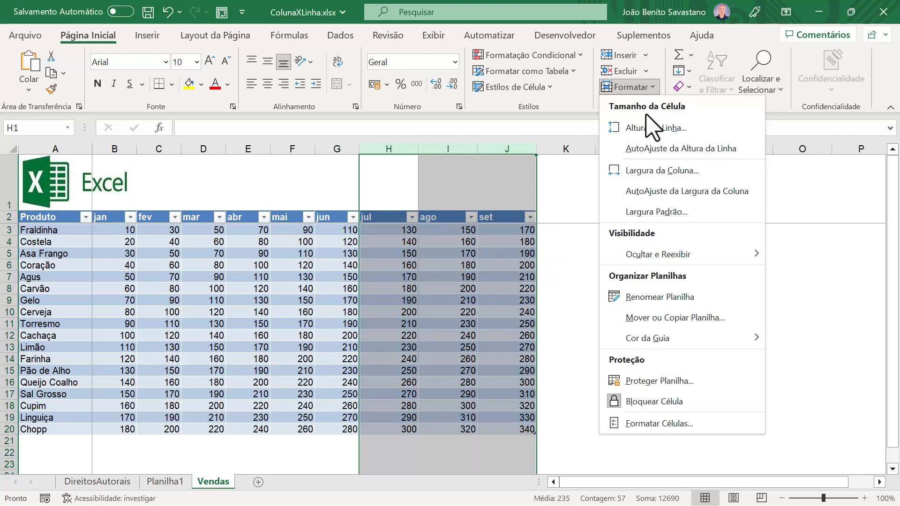
click(647, 172)
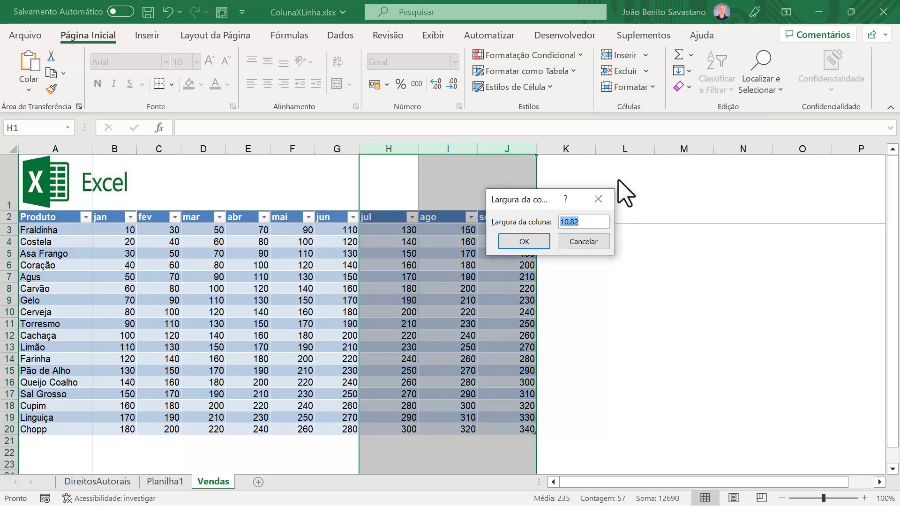
key(Return)
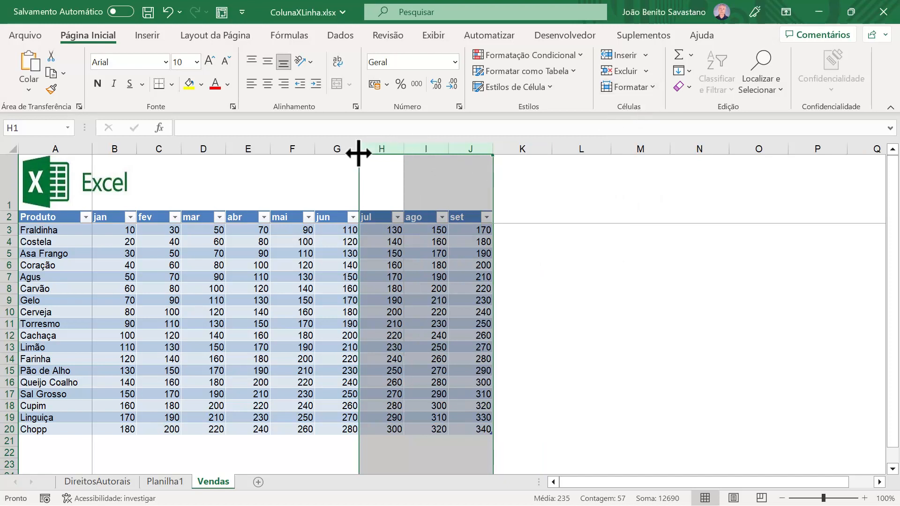
drag(360, 148, 360, 149)
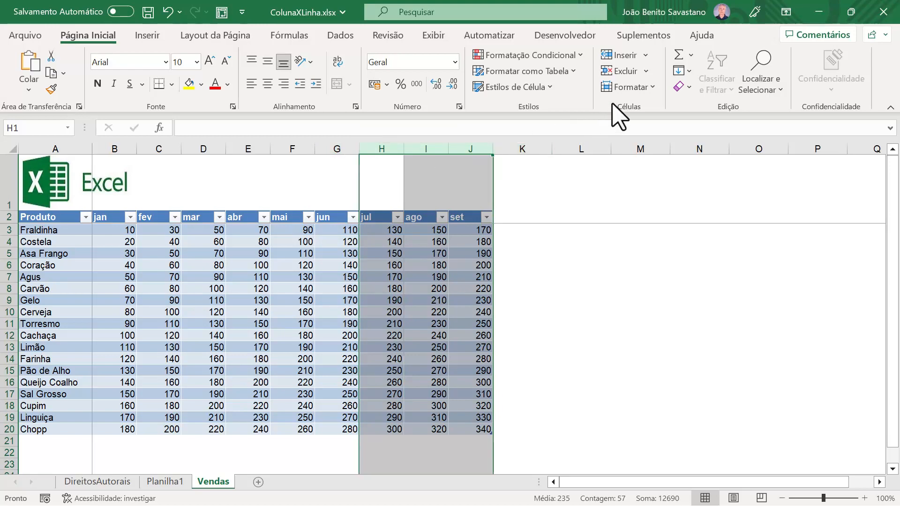
click(418, 255)
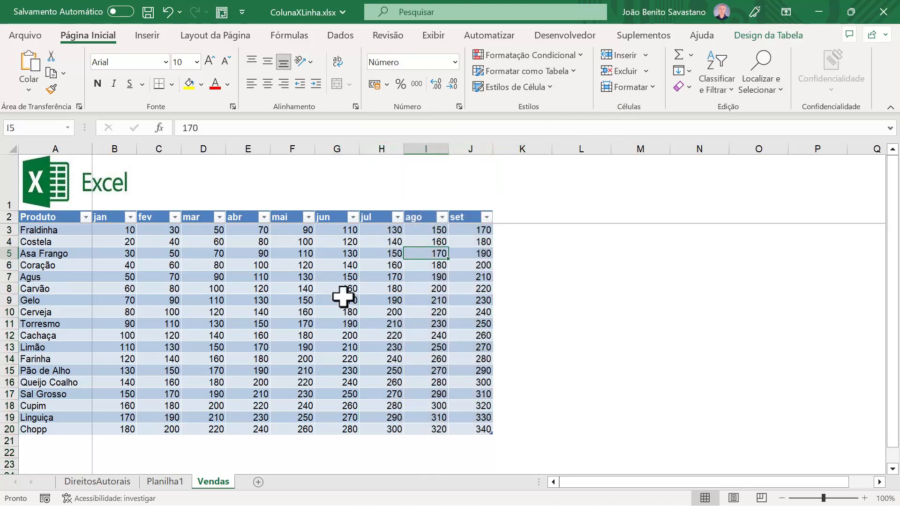
Rename the pivot table sheet Planilha1 as TabDin
click(168, 481)
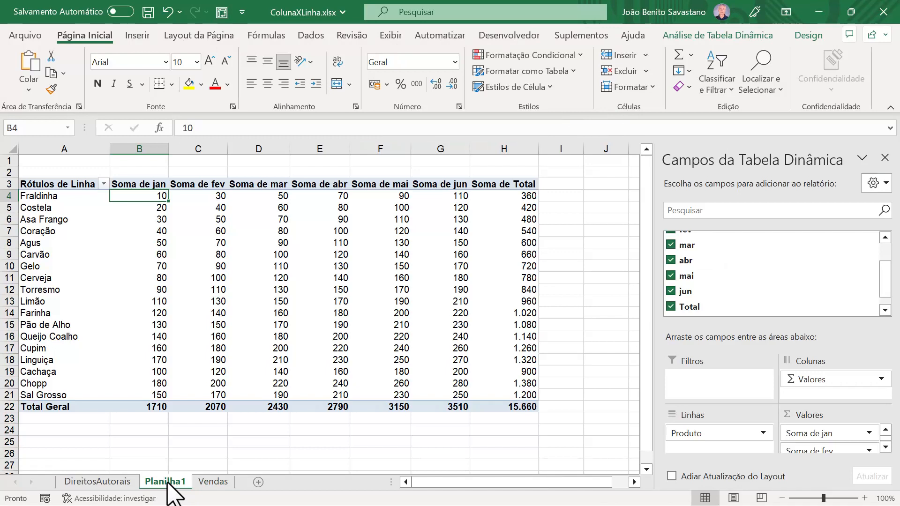
double_click(166, 481)
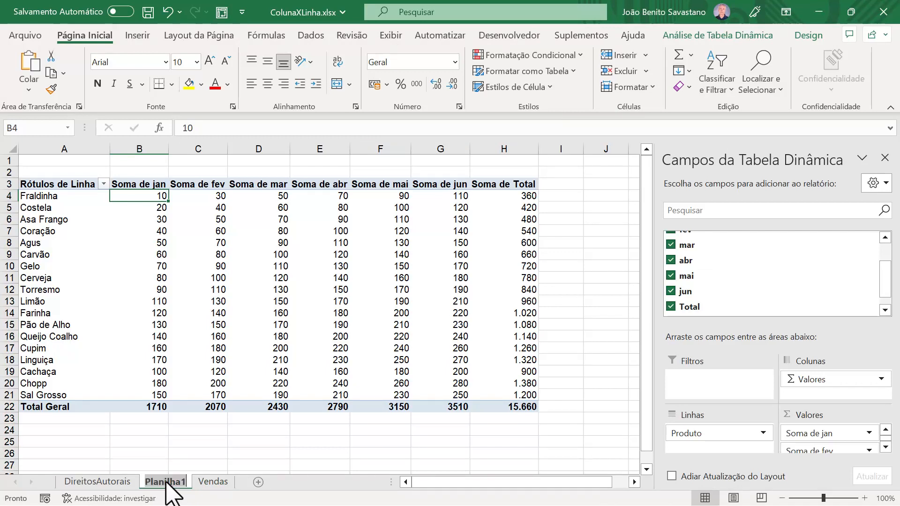
text(Tab)
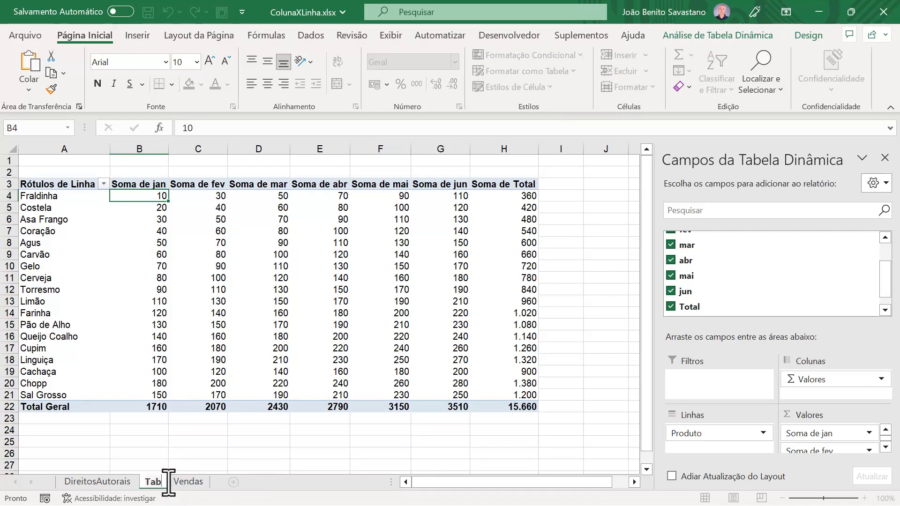
key(BackSpace)
text(Din)
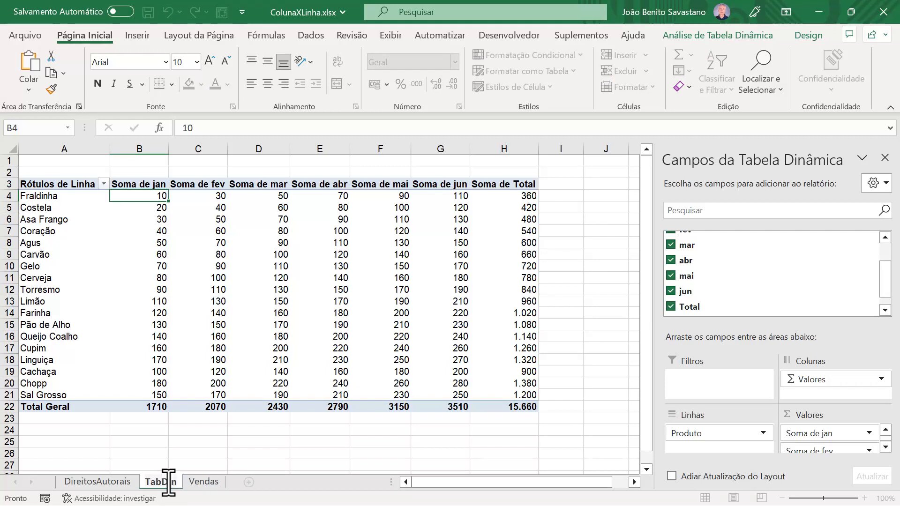
key(Return)
click(280, 279)
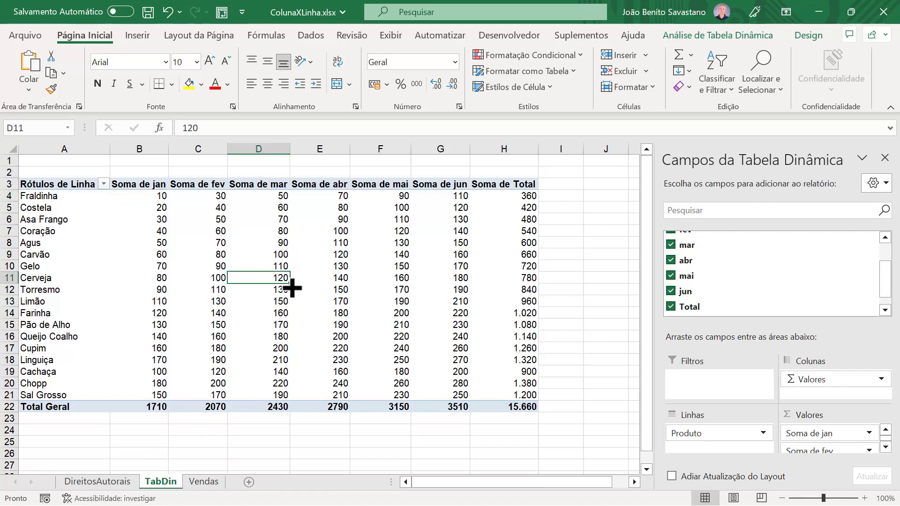
Refresh the pivot table from the extended Vendas table
click(760, 38)
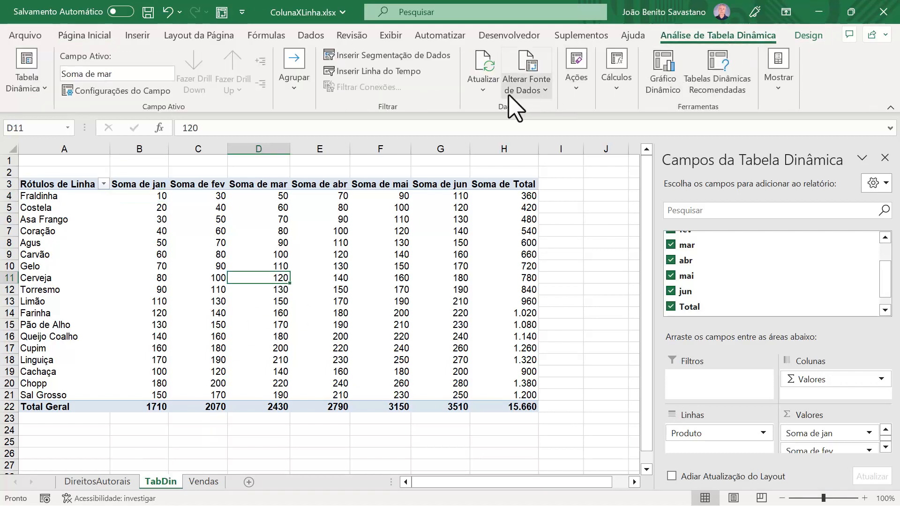
click(484, 89)
click(506, 112)
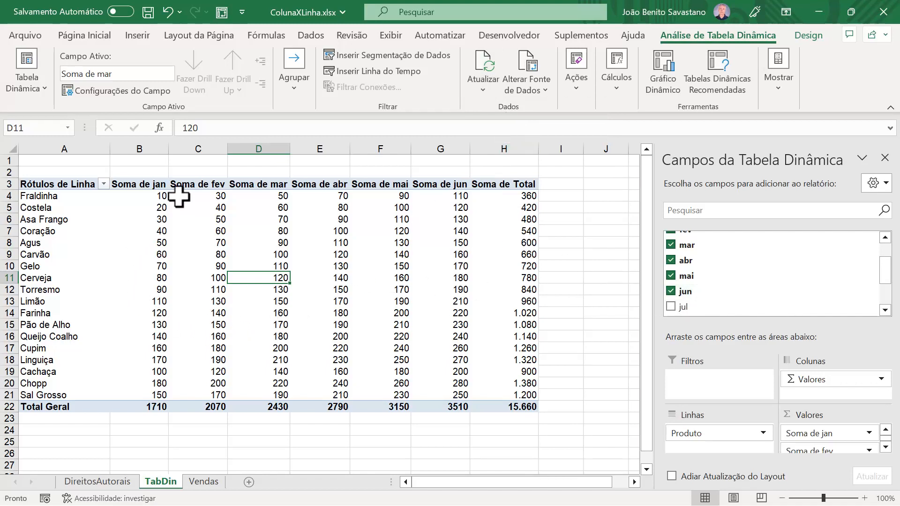
Add jul, ago and set to the pivot table as summed values
scroll(885, 282, down, 2)
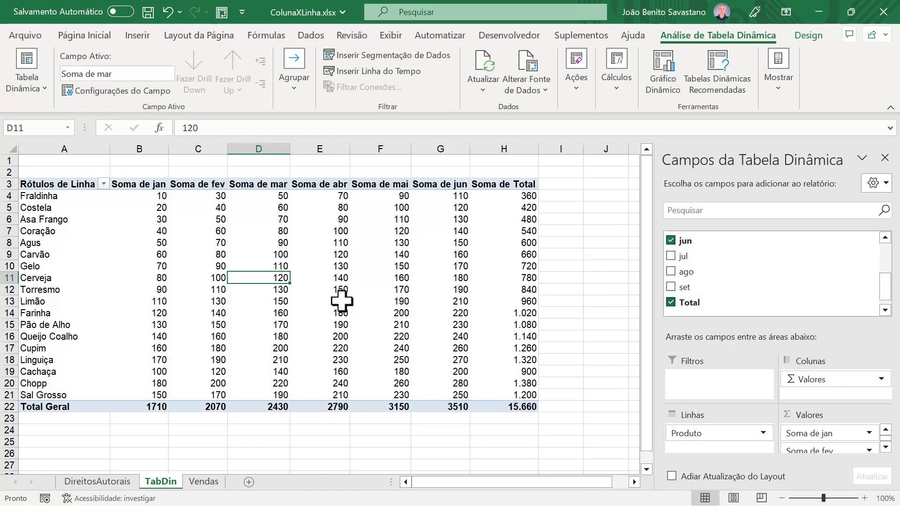
click(670, 256)
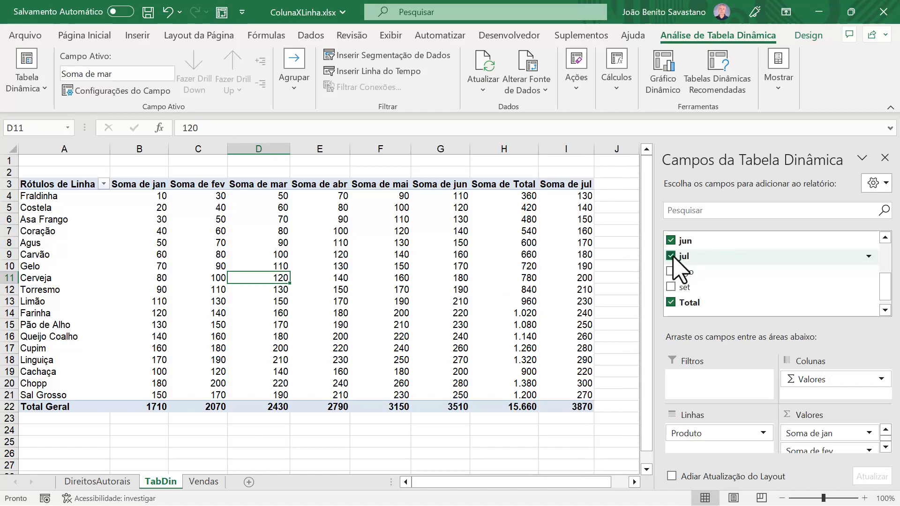
click(670, 272)
click(671, 286)
drag(600, 483, 638, 483)
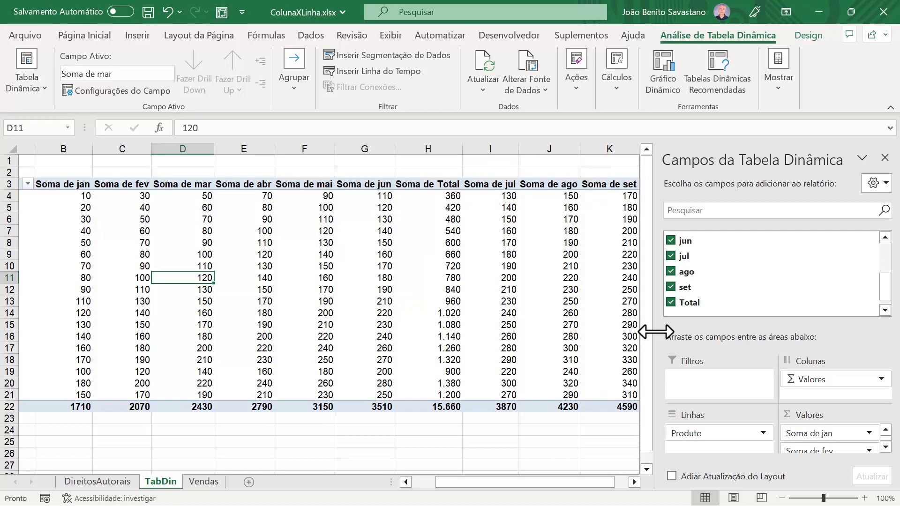
Show only the 2-by-2 areas section of the pivot field list and move Soma de Total after Soma de set in the values
click(887, 185)
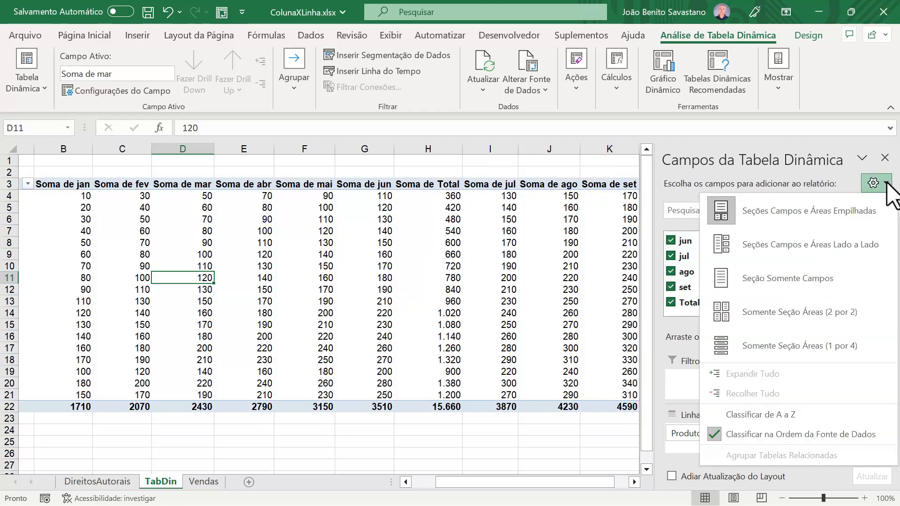
click(801, 312)
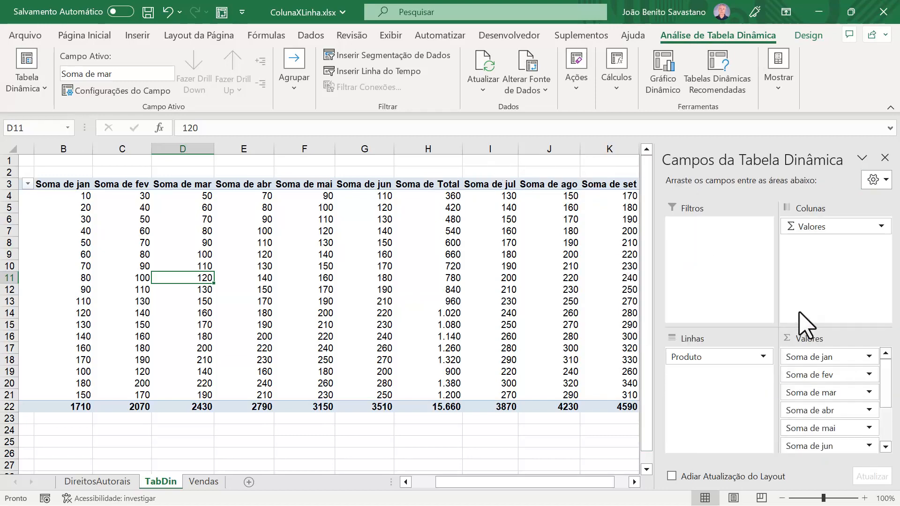
drag(886, 392, 889, 436)
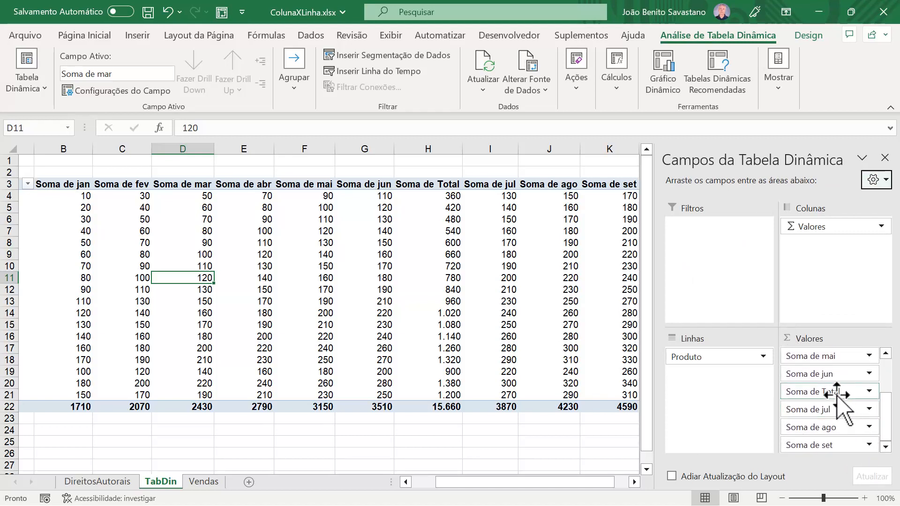
drag(819, 391, 819, 457)
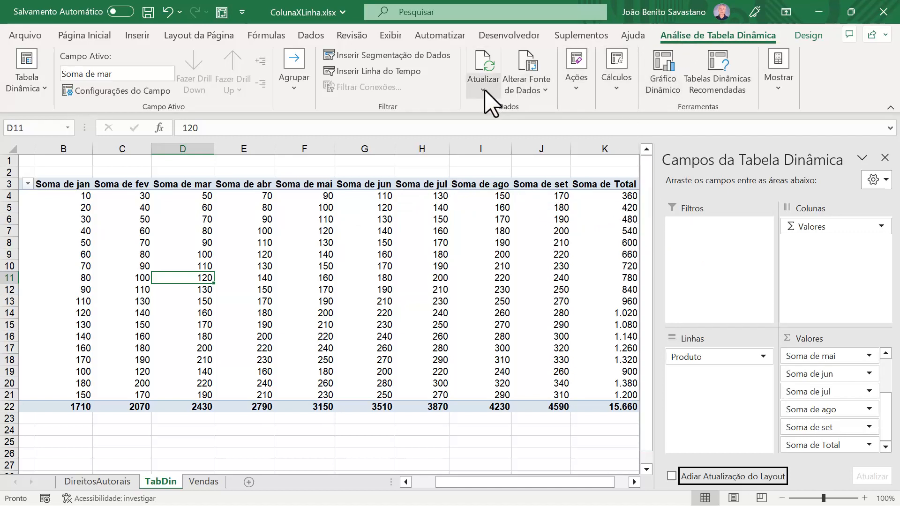
Add jul, ago and set to the SOMA formula of the calculated field Total and check the sum of the monthly values in B4:J21
click(615, 80)
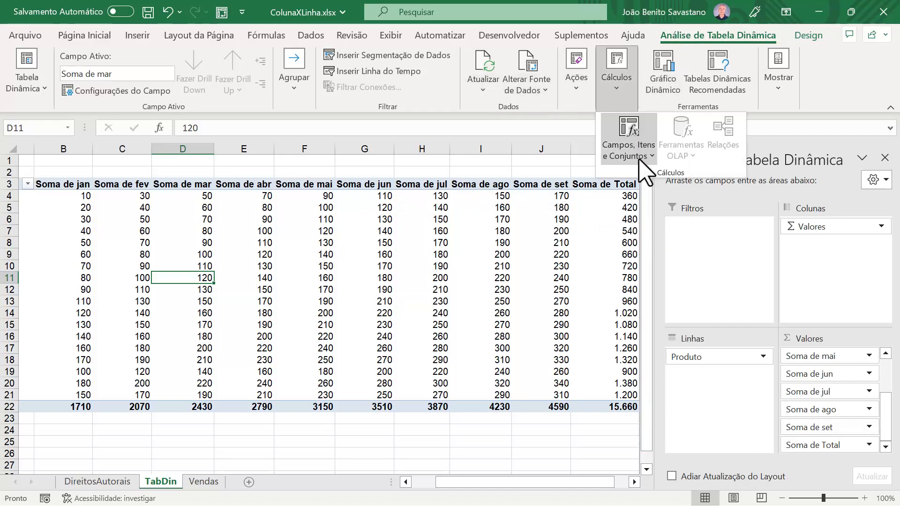
click(651, 159)
click(651, 181)
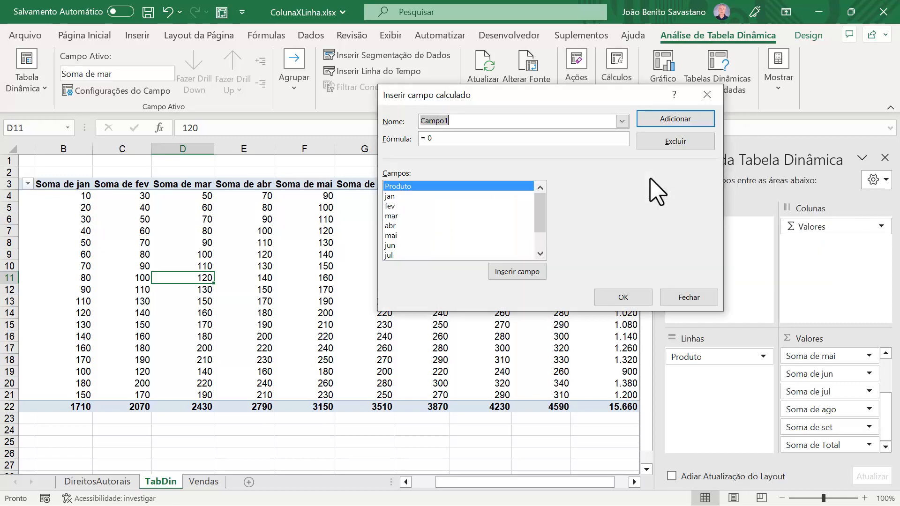
click(621, 121)
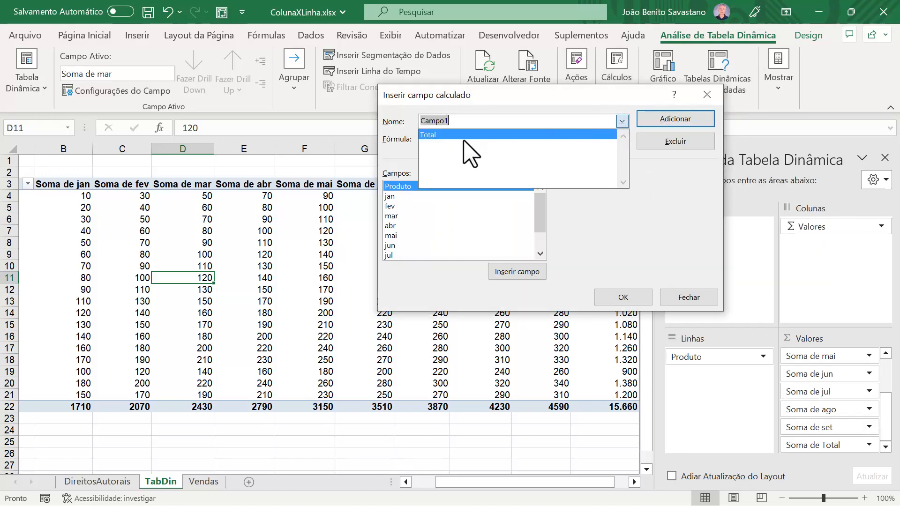
click(448, 136)
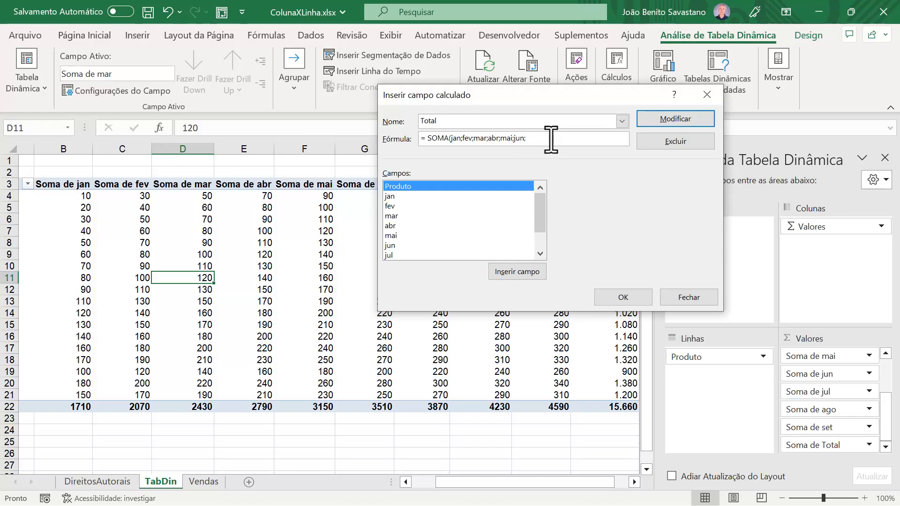
drag(540, 202, 540, 220)
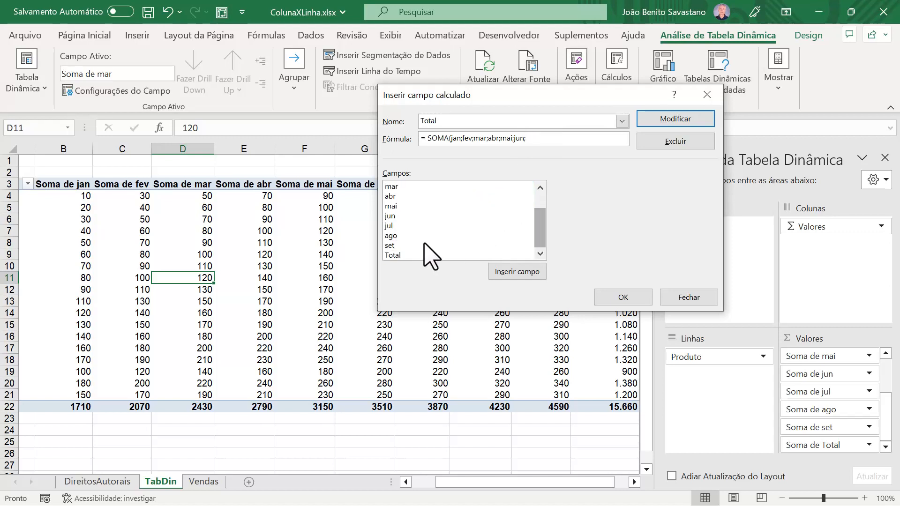
double_click(392, 227)
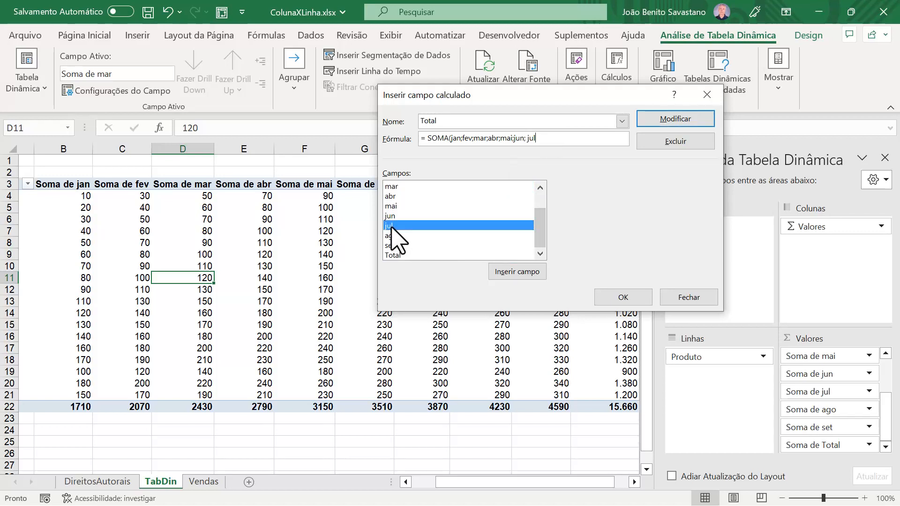
double_click(393, 236)
text(; ago;)
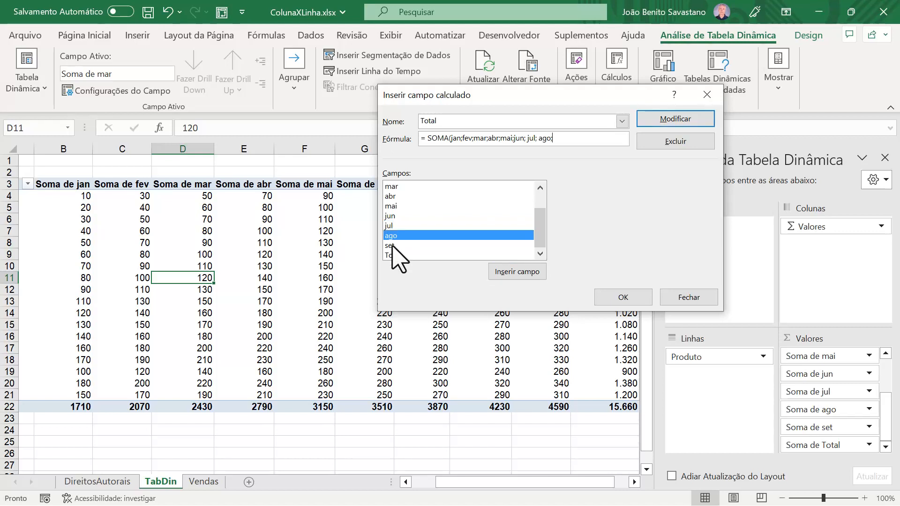
double_click(392, 245)
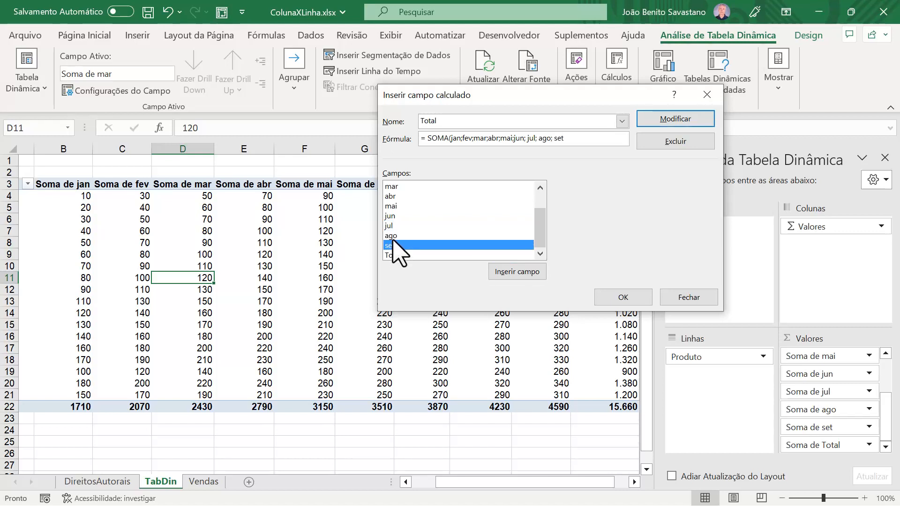
click(677, 121)
click(624, 298)
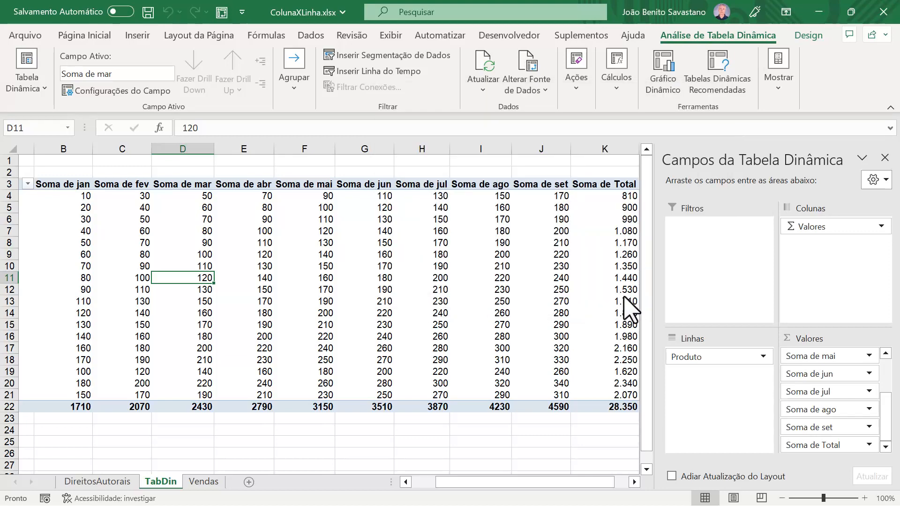
drag(80, 197, 538, 389)
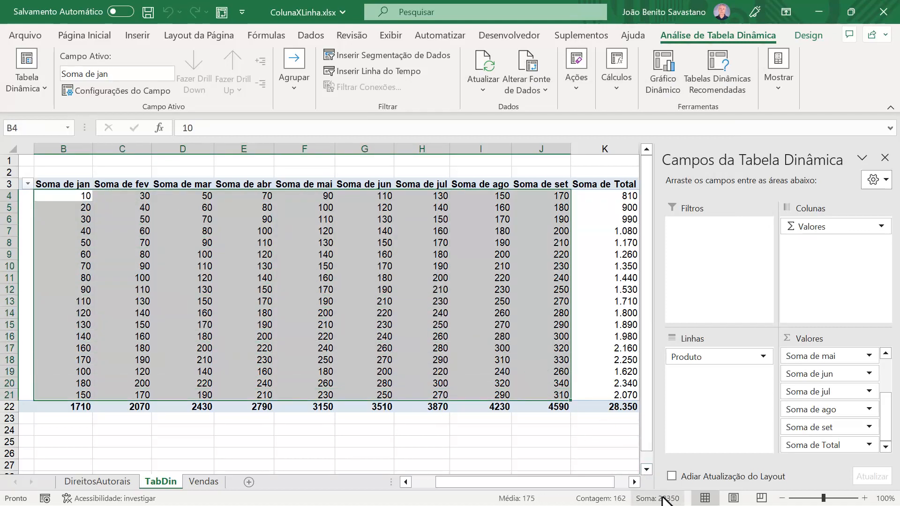
click(77, 197)
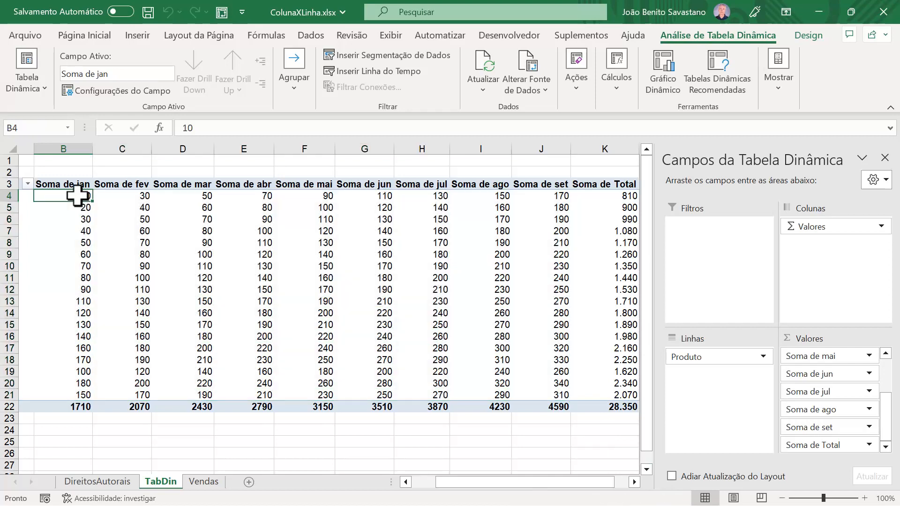
Load the sales table from the Vendas sheet into the Power Query Editor
click(204, 482)
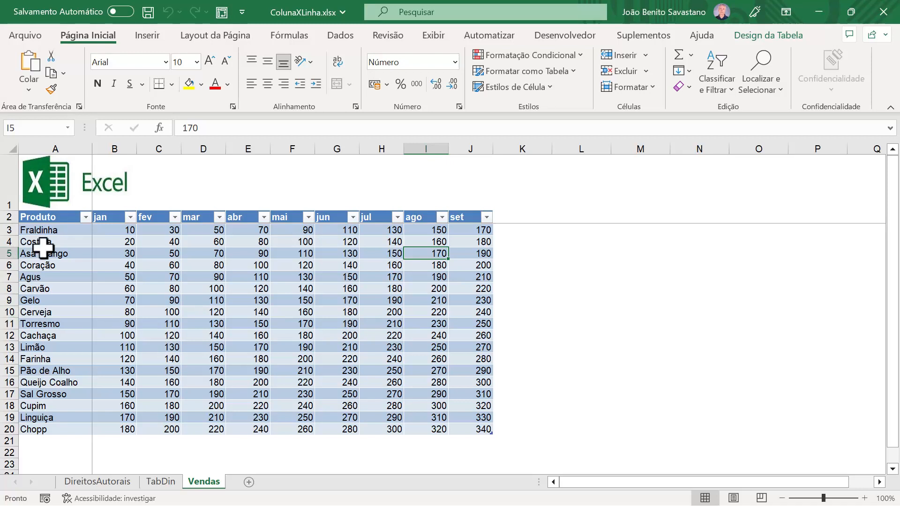
click(53, 229)
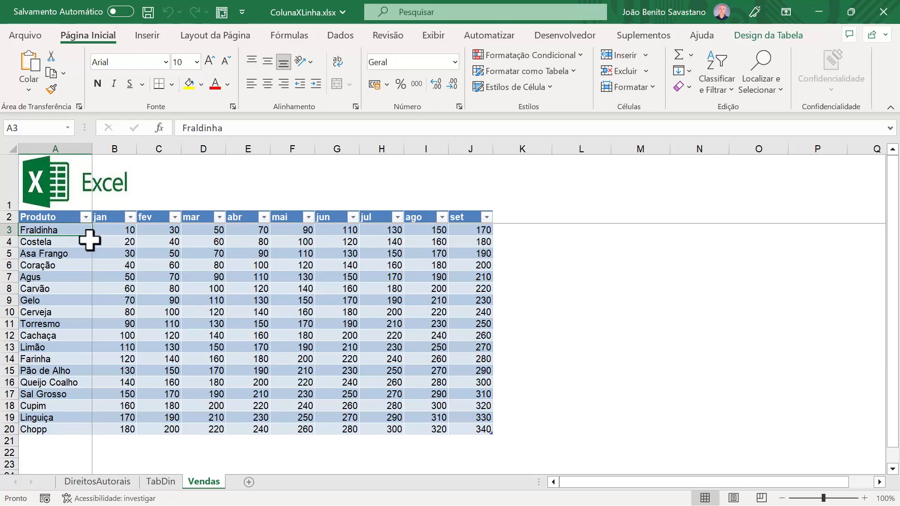
click(340, 38)
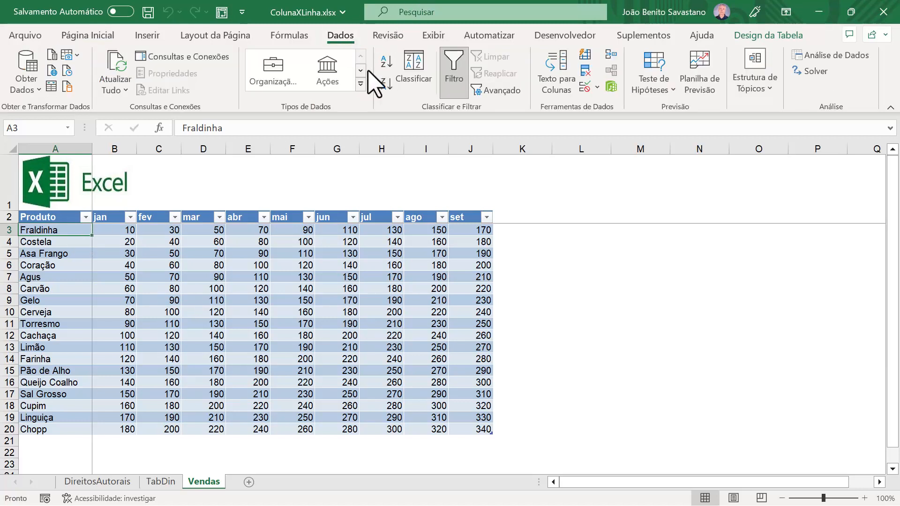
click(51, 87)
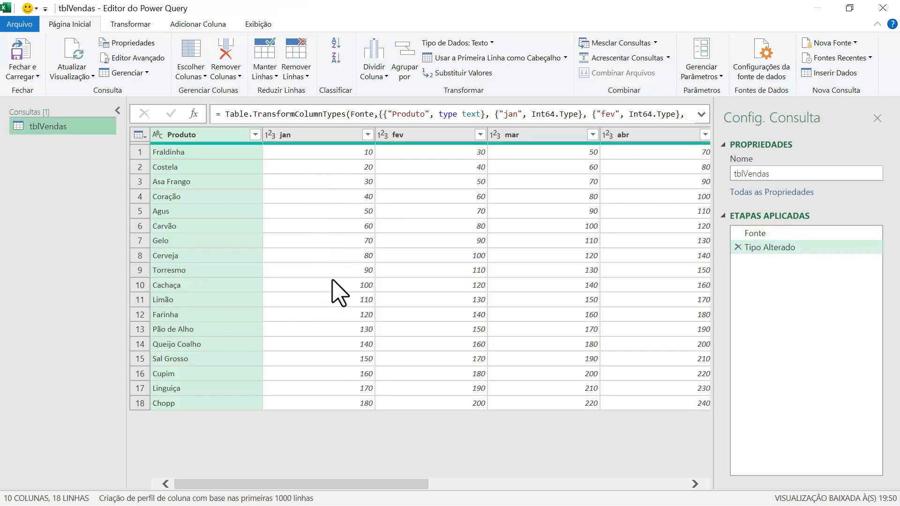
Try converting all columns other than Produto into rows and remove that applied step
click(207, 134)
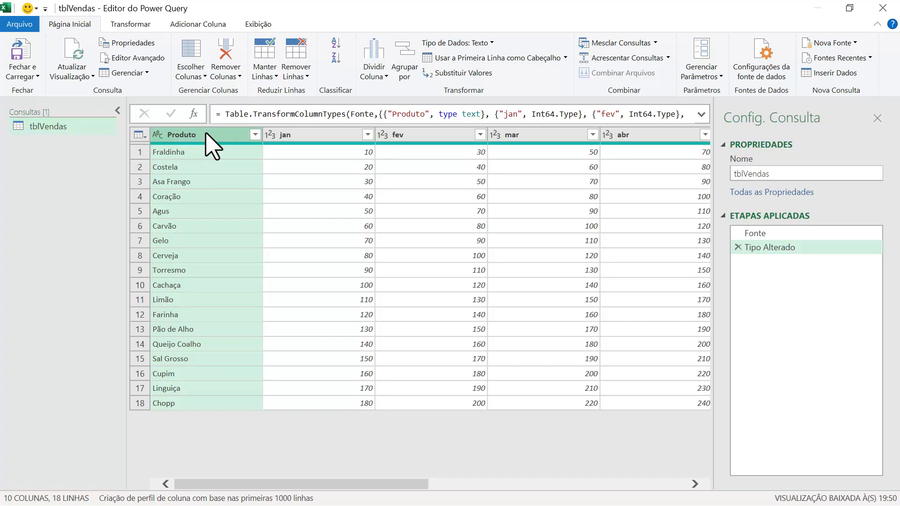
click(137, 26)
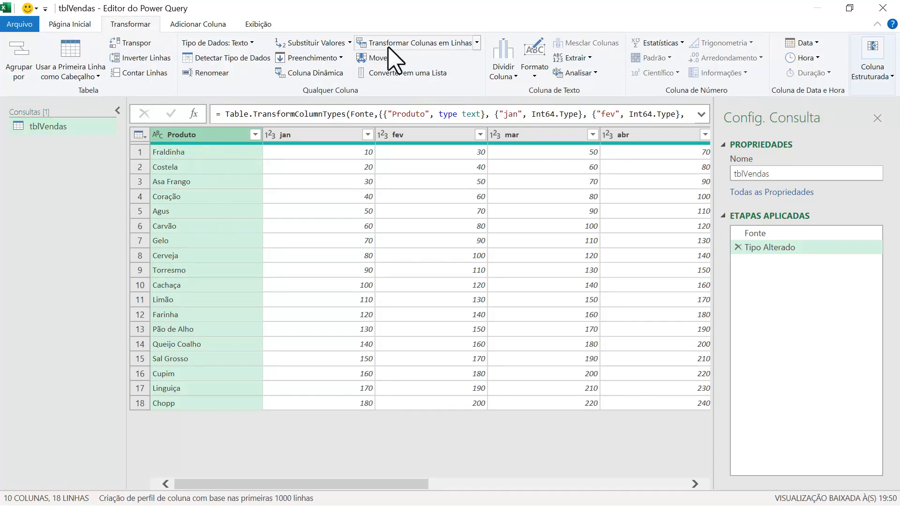
click(477, 43)
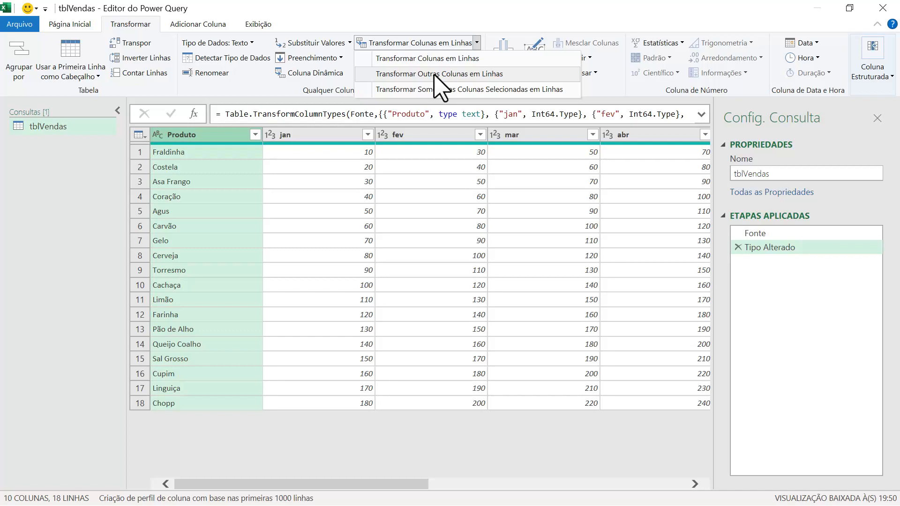
click(406, 74)
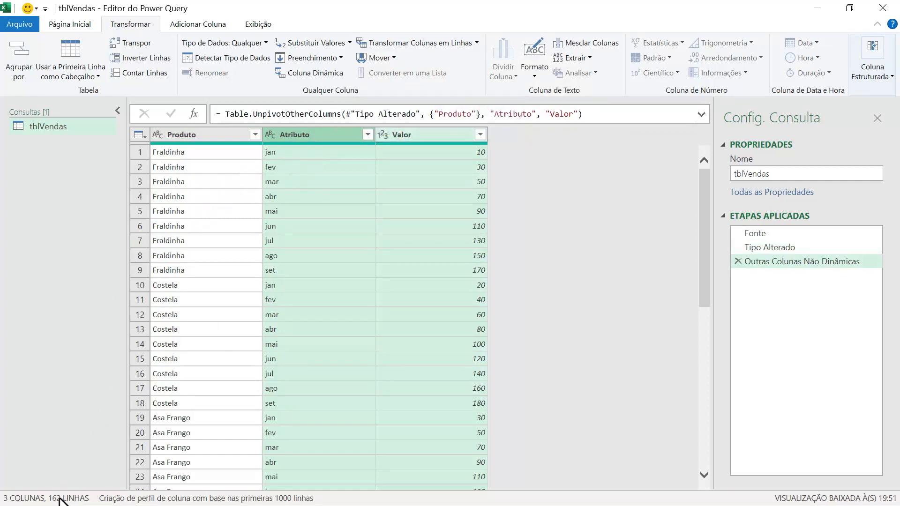
click(739, 261)
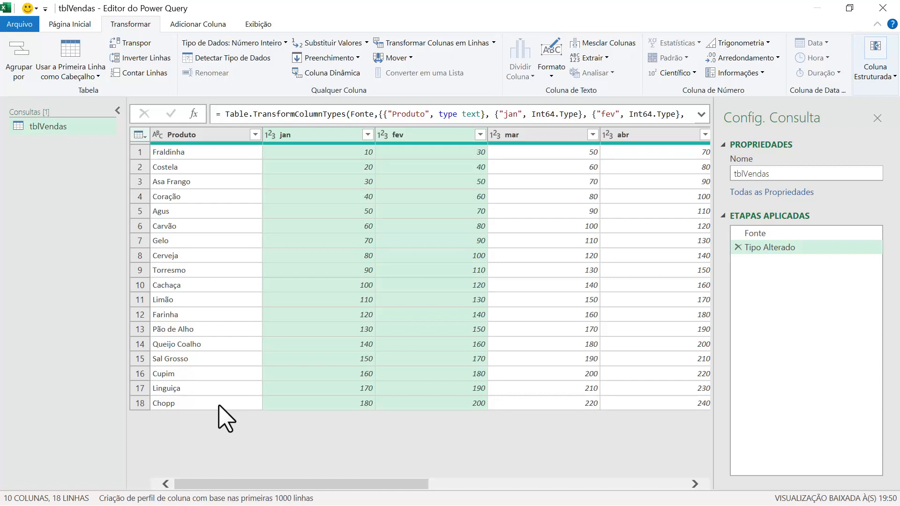
Unpivot every month column into rows, keeping only Produto as a fixed column
drag(331, 483, 225, 483)
click(189, 135)
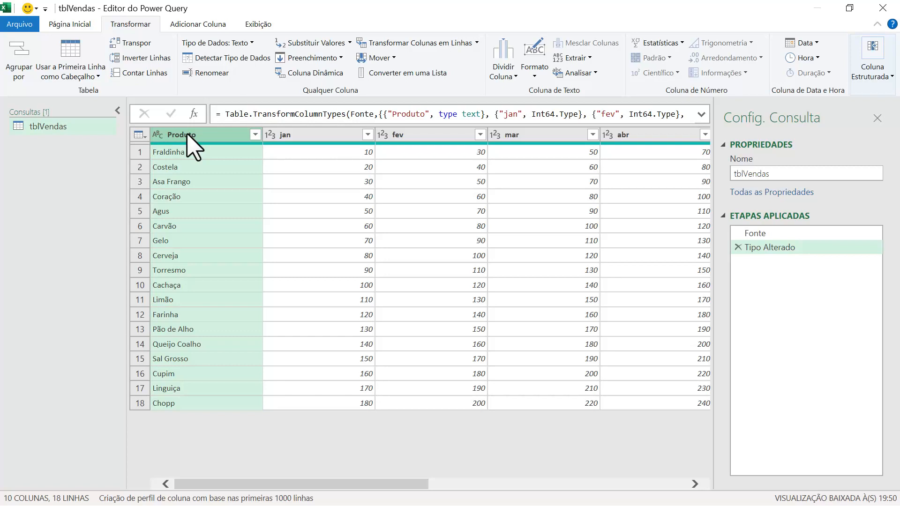
click(477, 43)
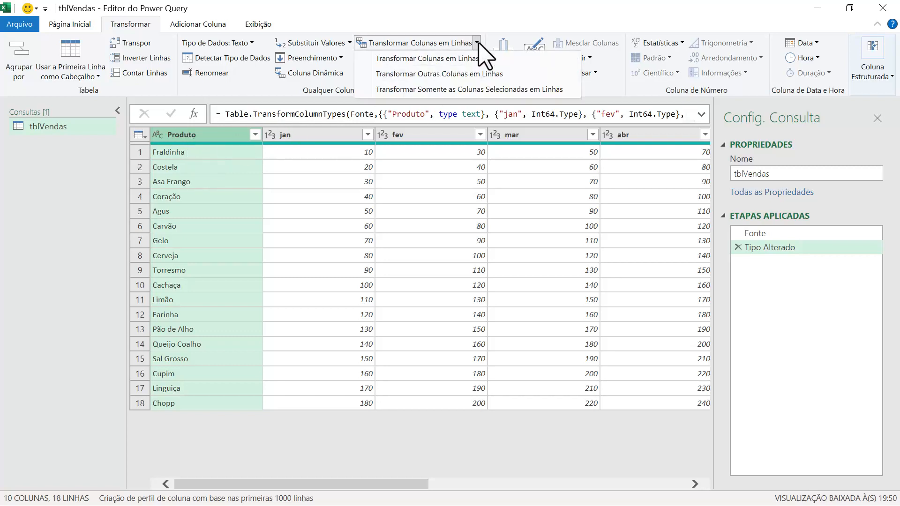
click(463, 75)
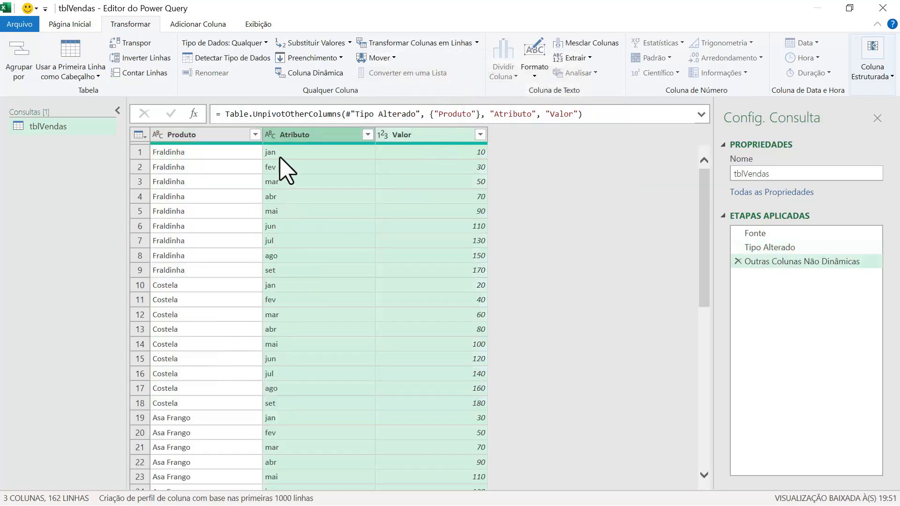
Rename the Atributo column of the query as MesRef
double_click(293, 134)
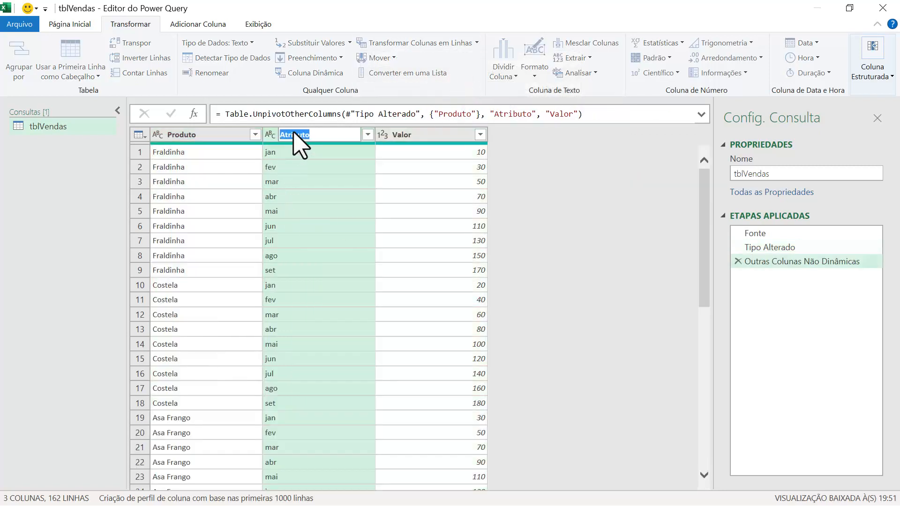
text(Me)
text(ses)
key(Return)
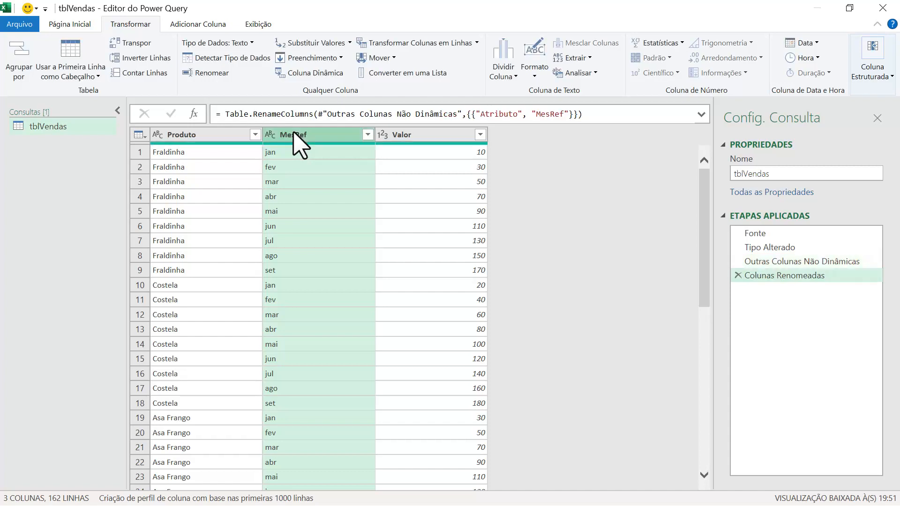
Close the query editor and load the result as a table in a new worksheet
click(70, 26)
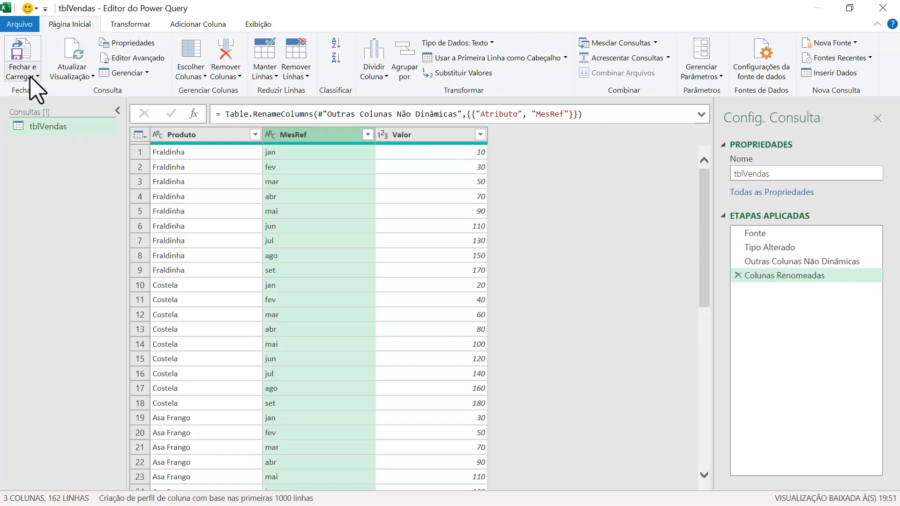
click(31, 78)
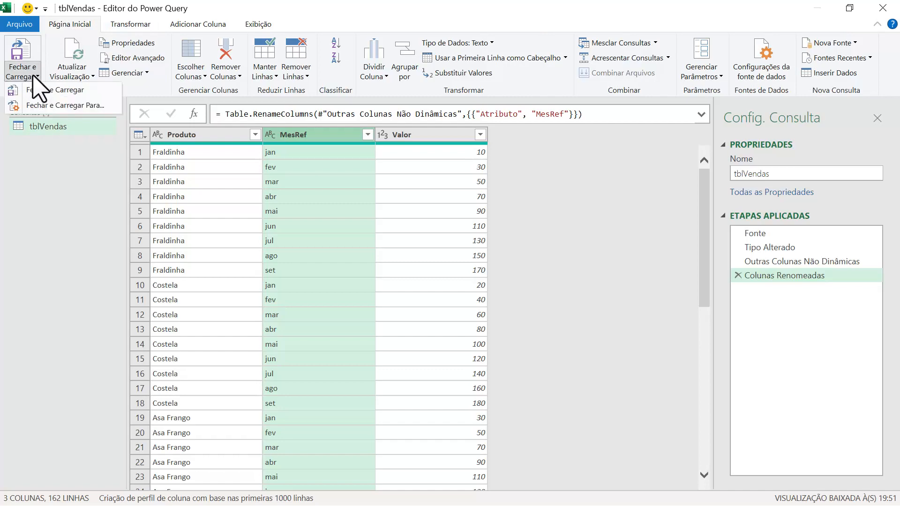
click(58, 106)
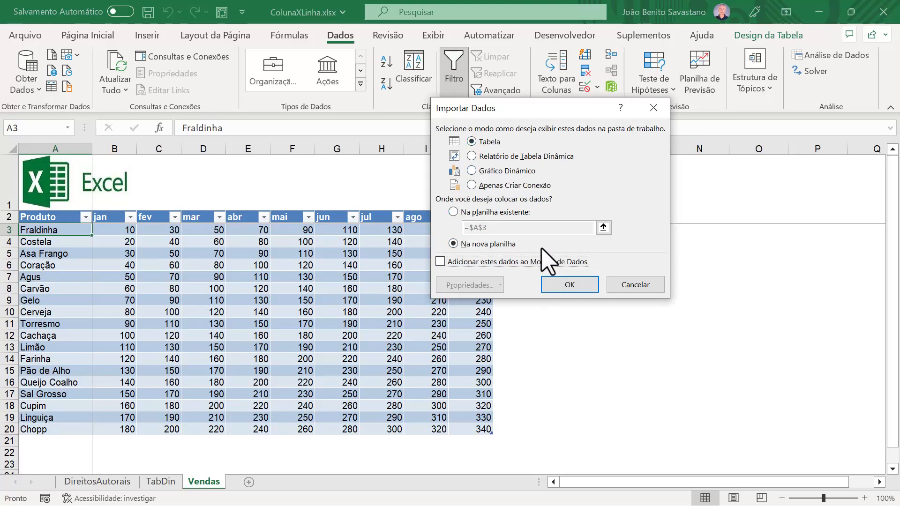
click(570, 284)
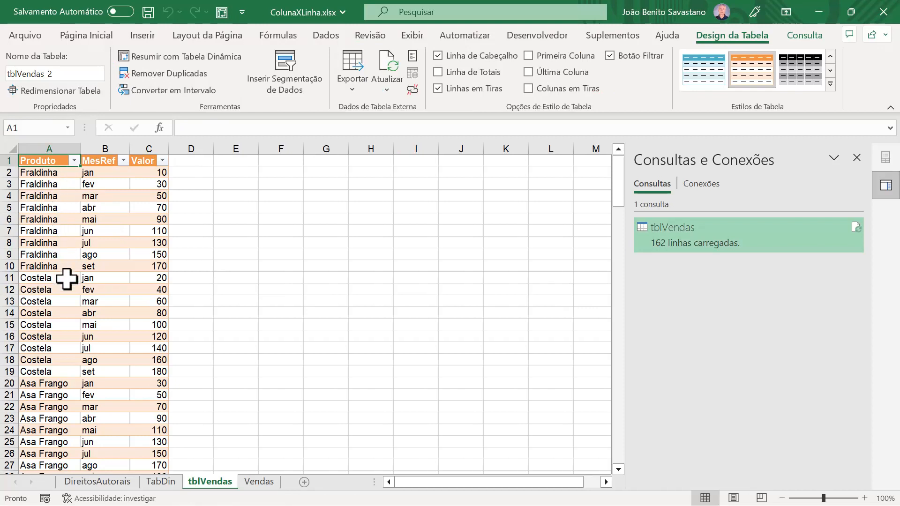
Rename the loaded query table as tblVendasLin
double_click(45, 74)
click(45, 77)
drag(46, 76, 57, 77)
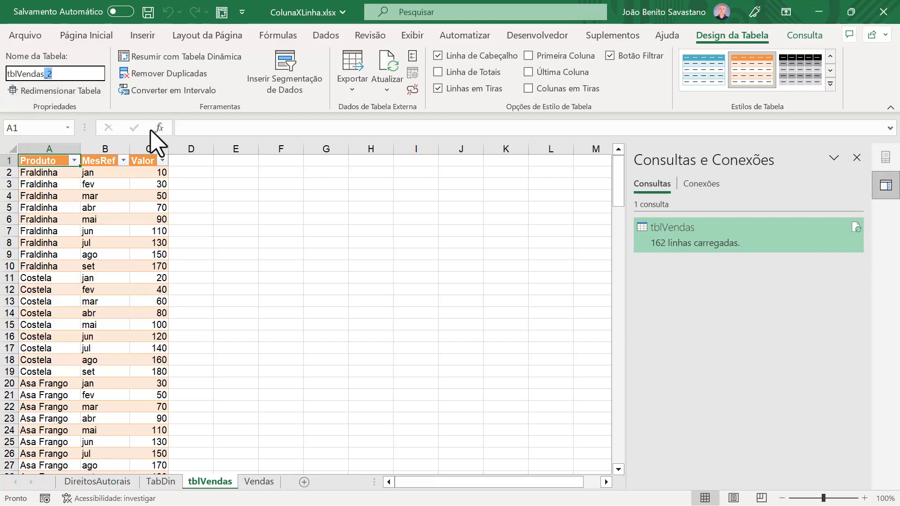
text(Lin)
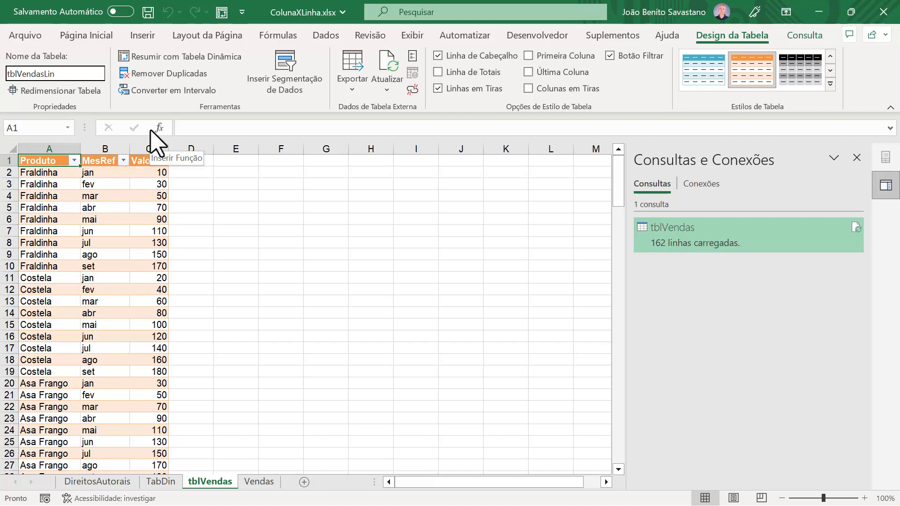
key(Return)
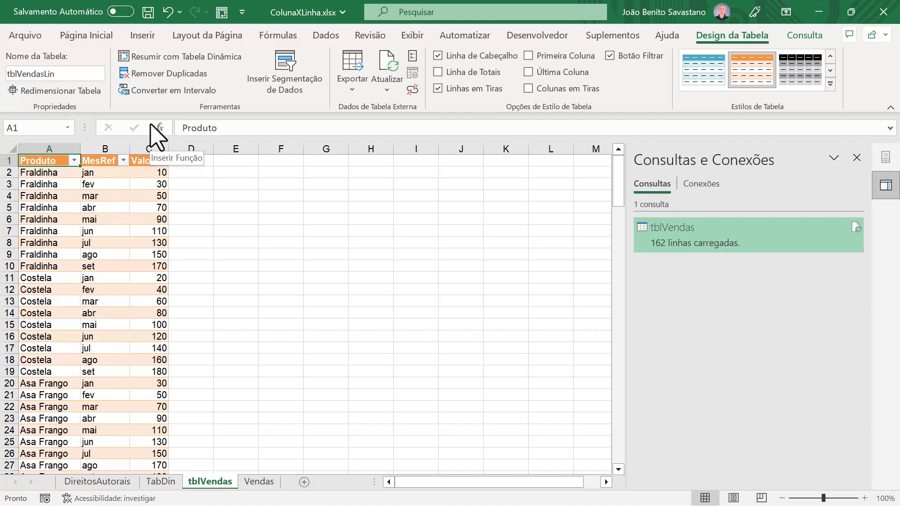
Create a pivot table from the tblVendasLin table in a new worksheet
click(47, 183)
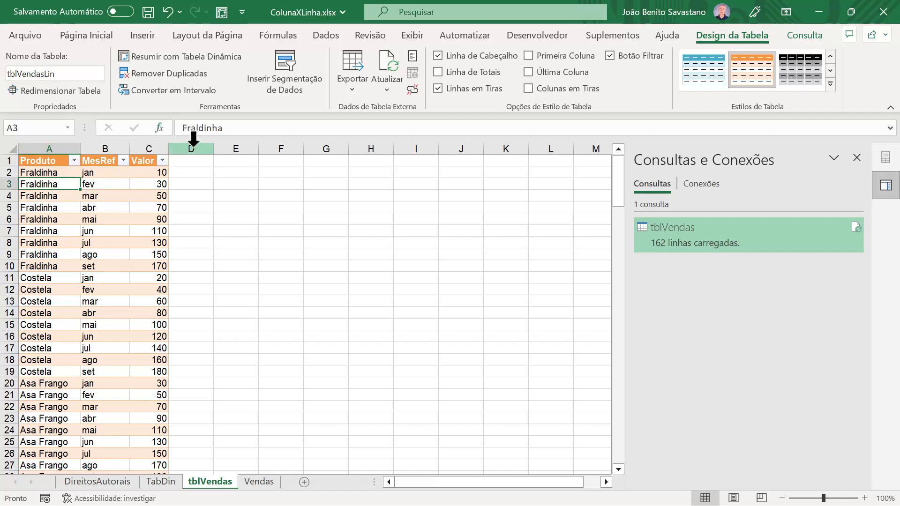
click(144, 36)
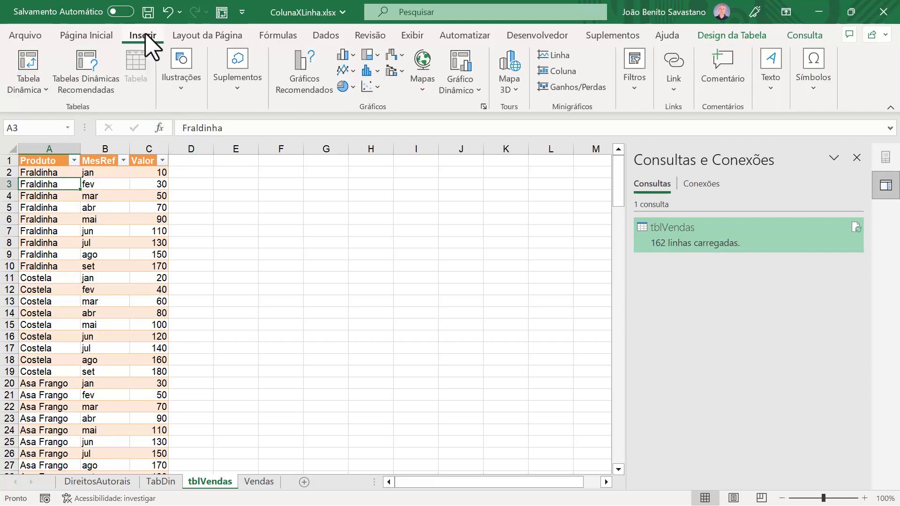
click(47, 91)
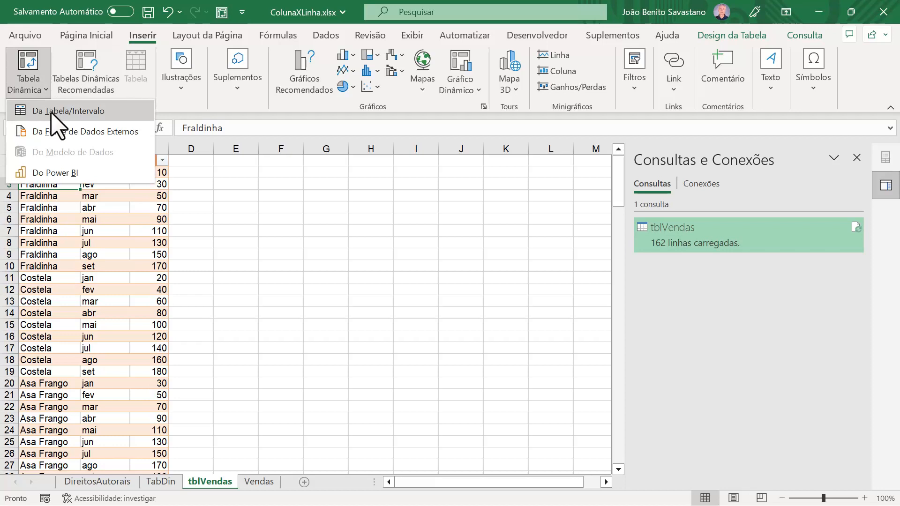
click(51, 113)
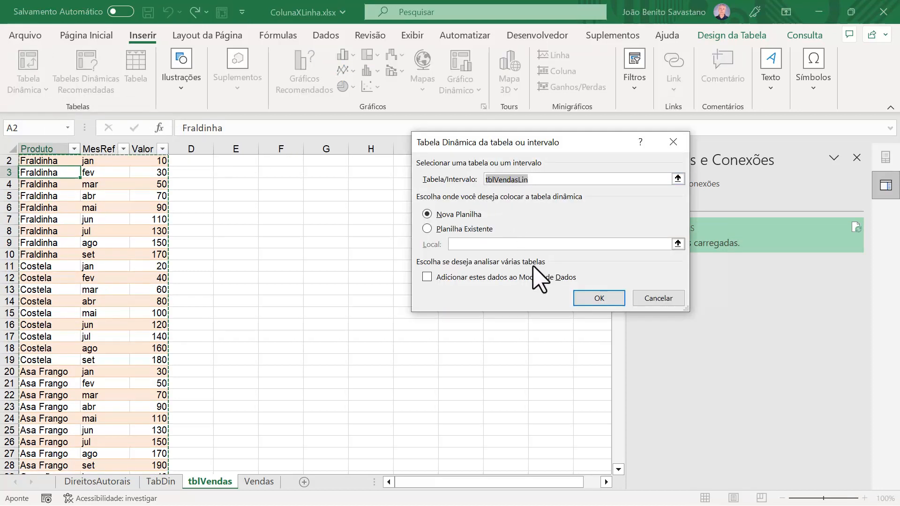
click(611, 299)
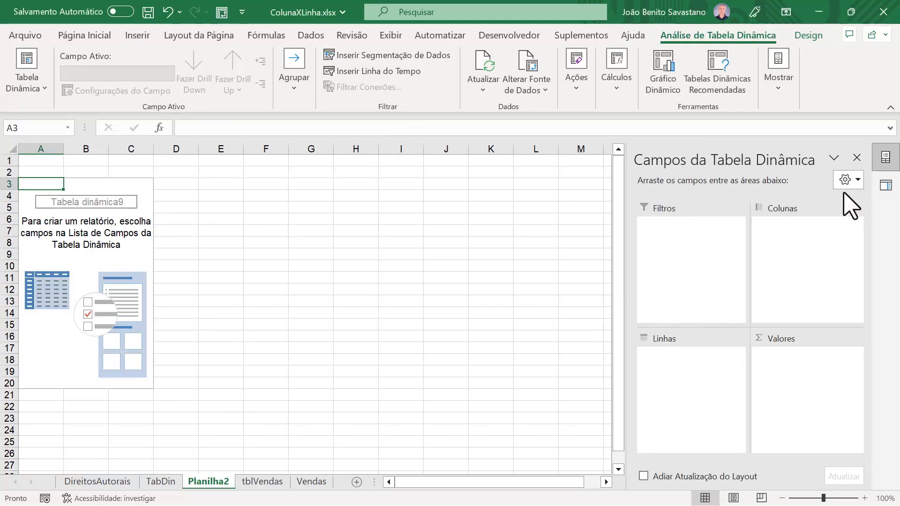
Show the fields and areas sections stacked, and place Produto in rows, MesRef in columns and Valor in values
click(860, 180)
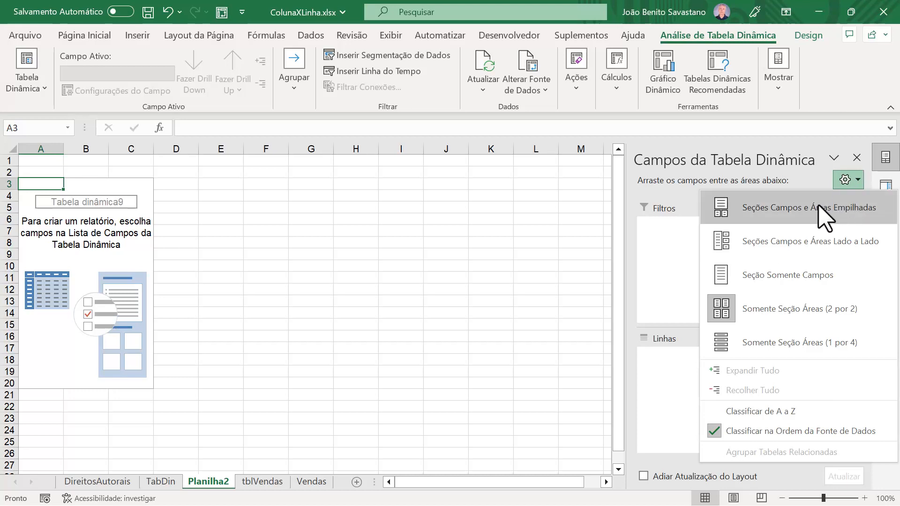
click(823, 217)
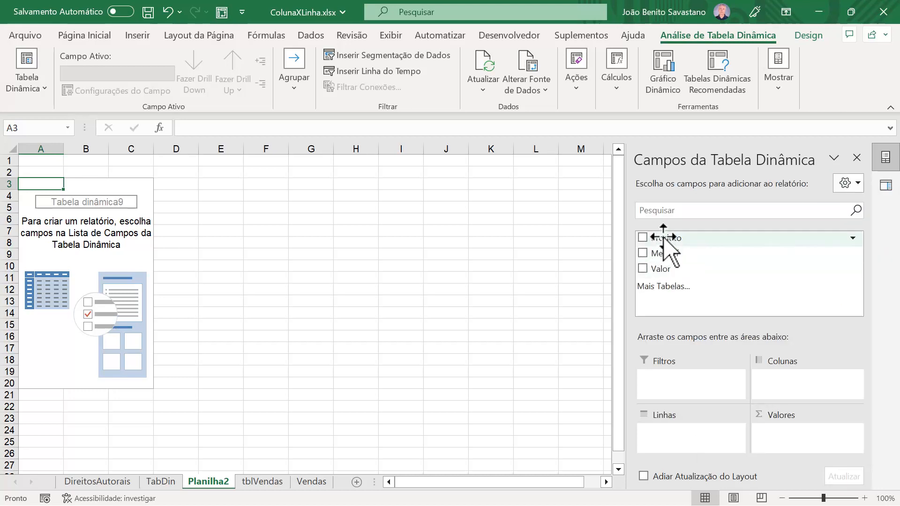
drag(668, 246, 684, 453)
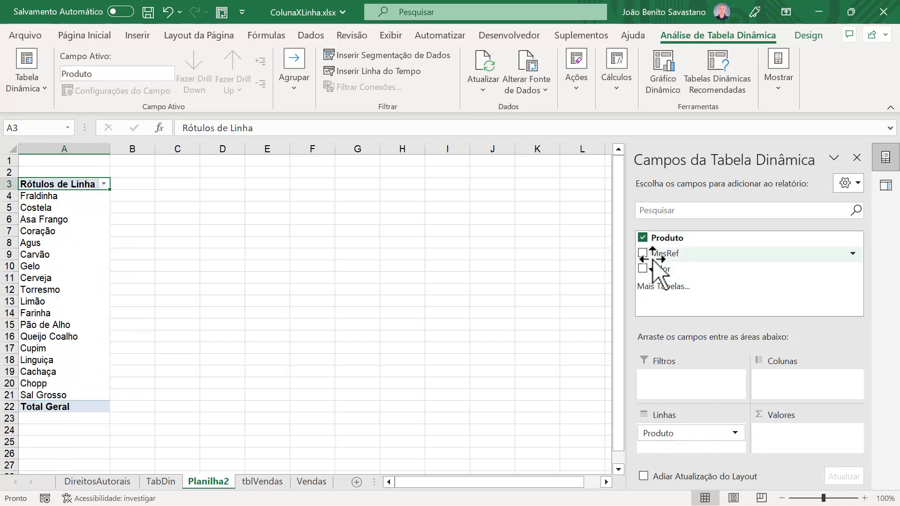
drag(651, 253, 780, 393)
drag(661, 268, 804, 434)
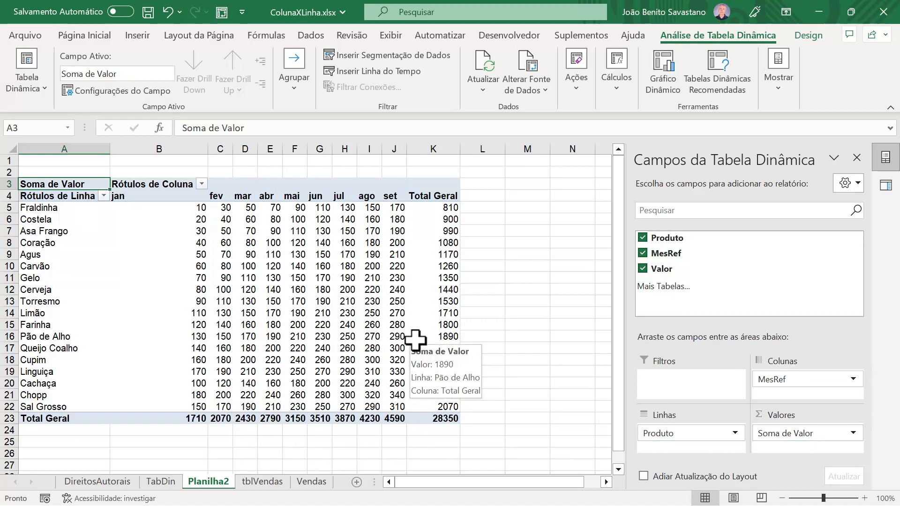
Extend the month headers of the sales table on the Vendas sheet with out, nov and dez
click(263, 482)
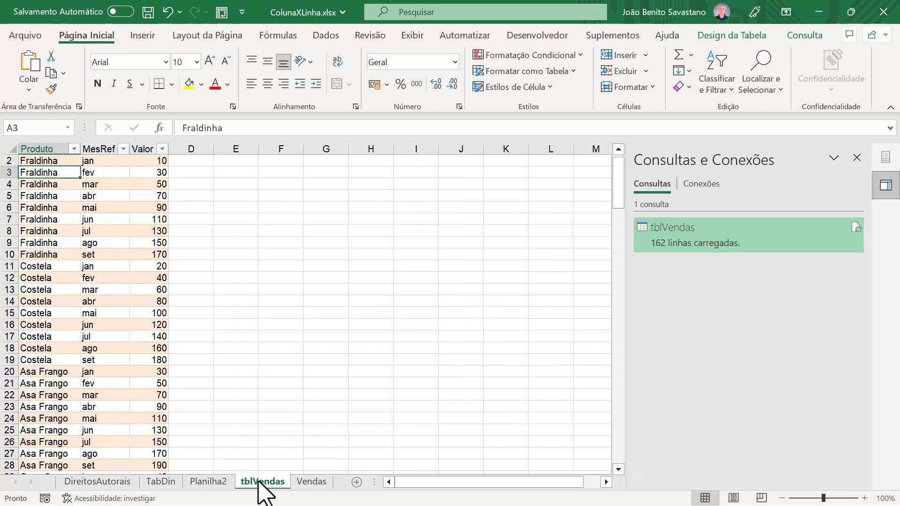
click(311, 481)
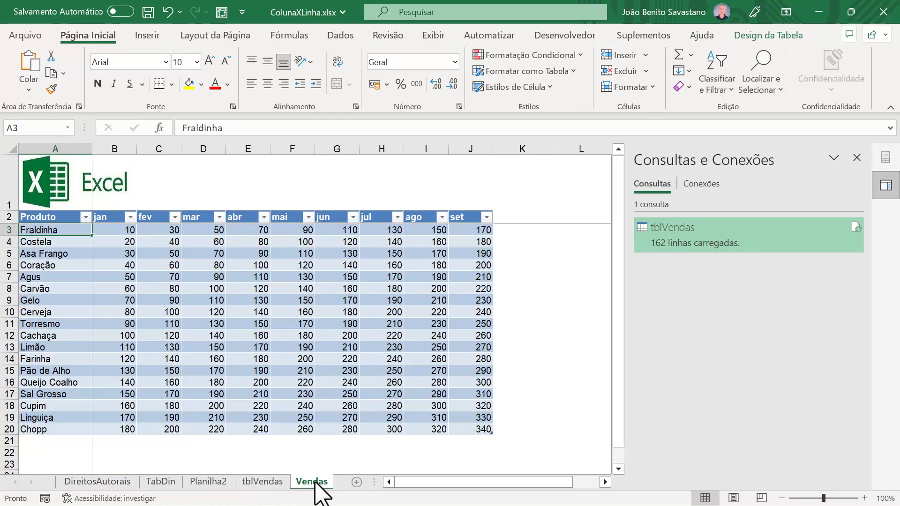
click(605, 481)
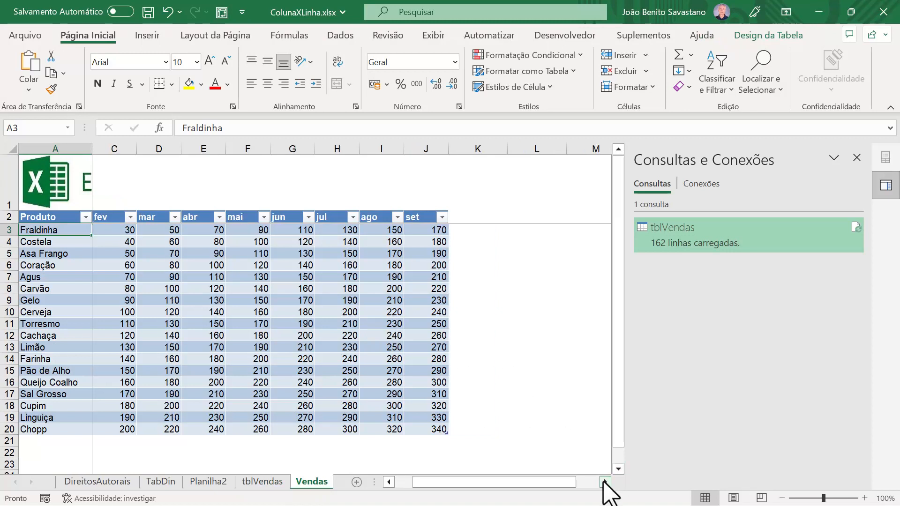
click(605, 481)
click(605, 482)
click(329, 217)
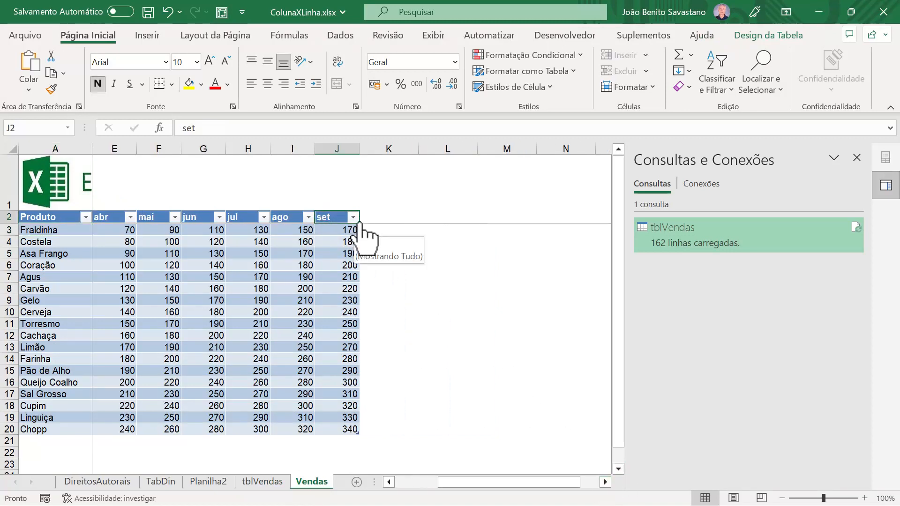
drag(360, 227, 528, 227)
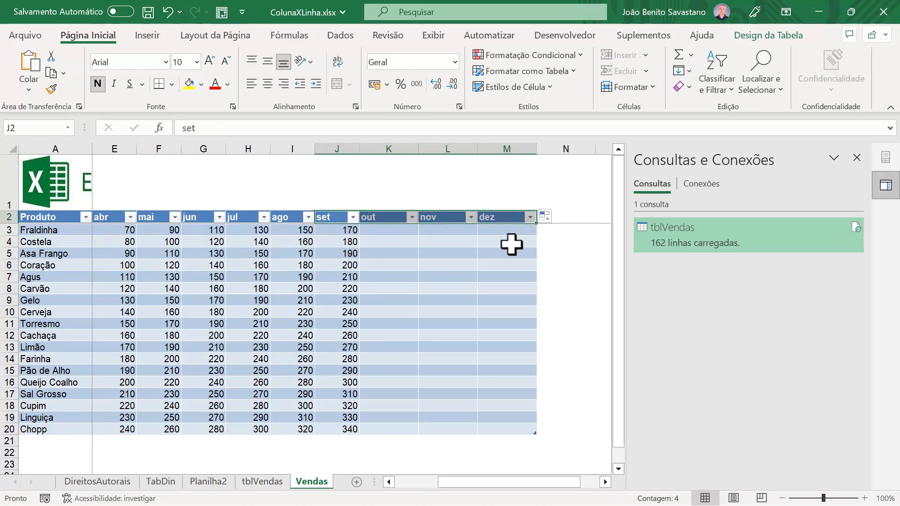
Set the out, nov and dez columns to width 8 and fill them for every product by continuing the preceding months' series
drag(388, 148, 514, 150)
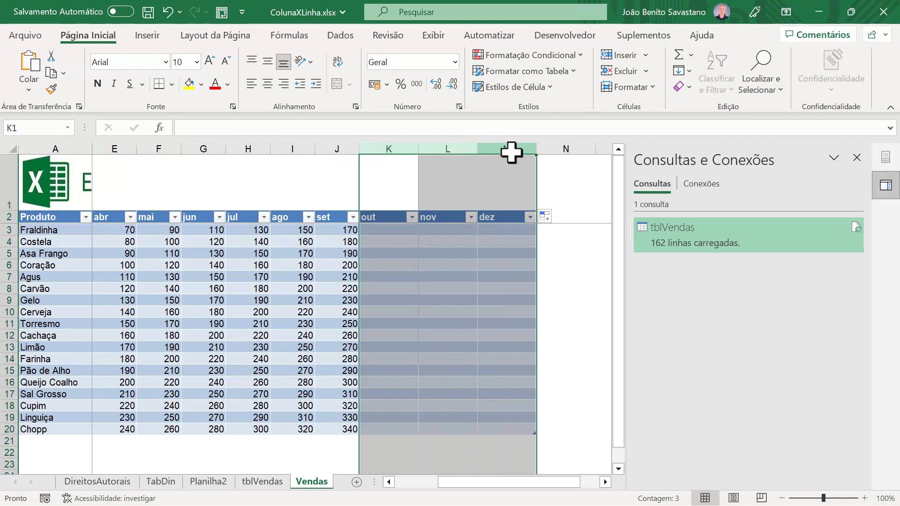
click(652, 87)
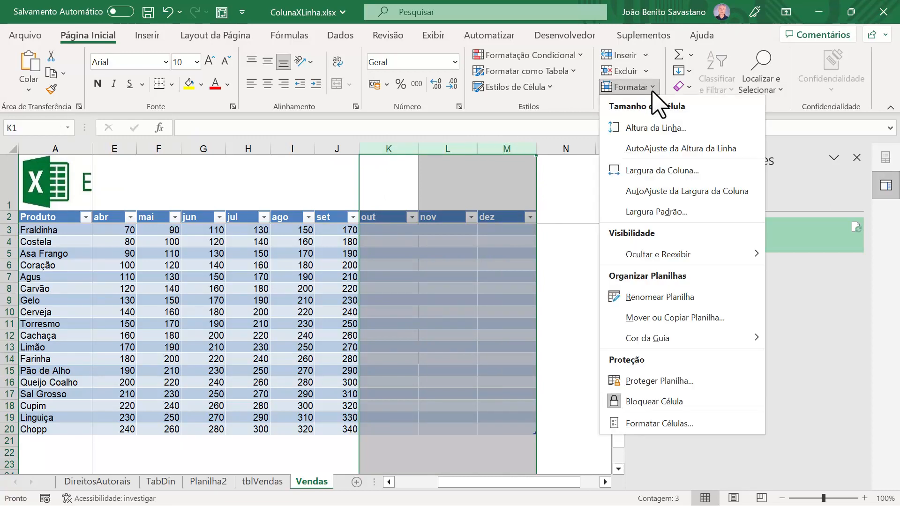
click(651, 171)
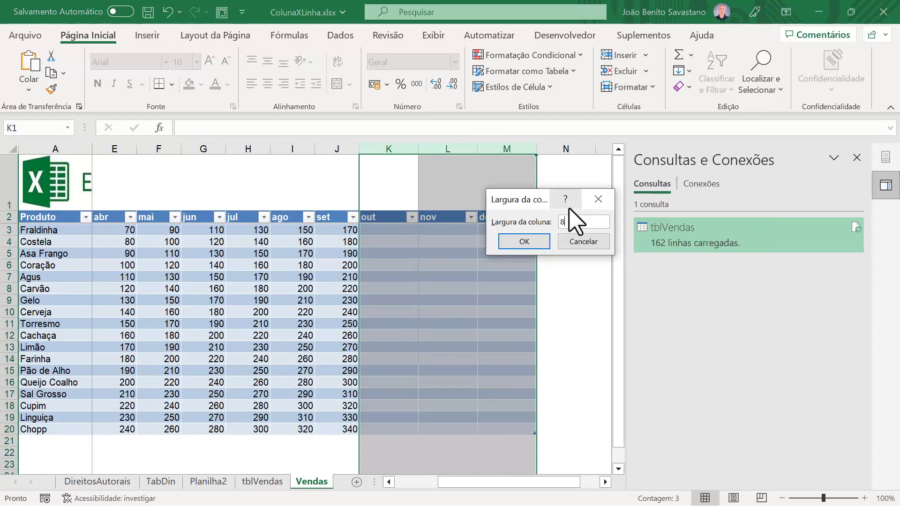
key(Return)
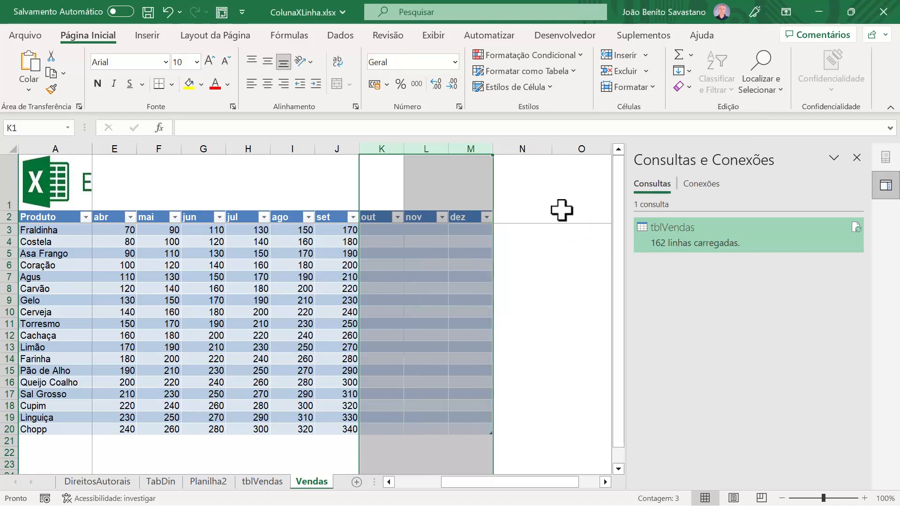
drag(294, 230, 478, 431)
drag(379, 313, 378, 303)
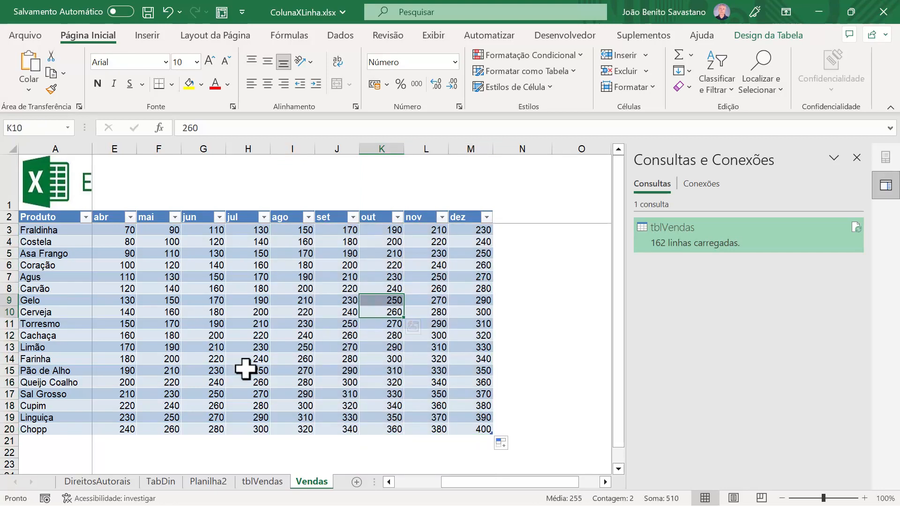
Refresh the pivot table on the TabDin sheet so its field list includes the added months
click(161, 481)
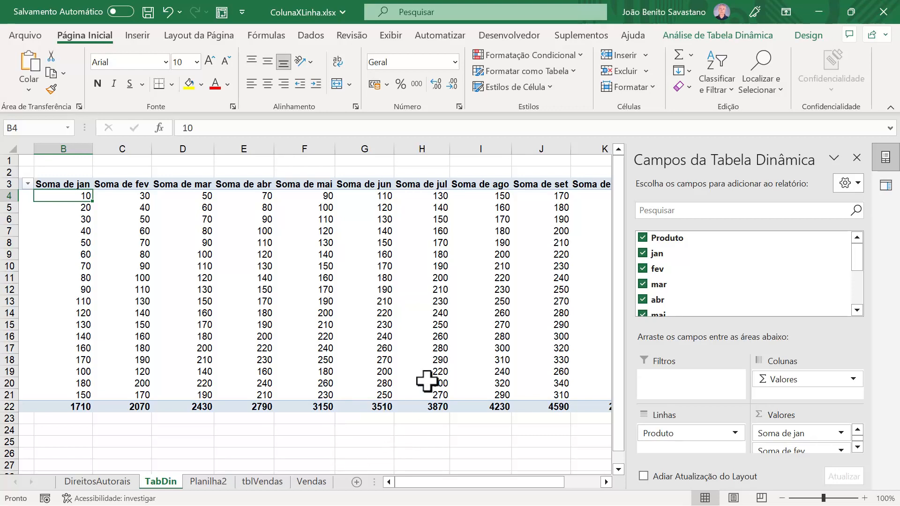
click(473, 313)
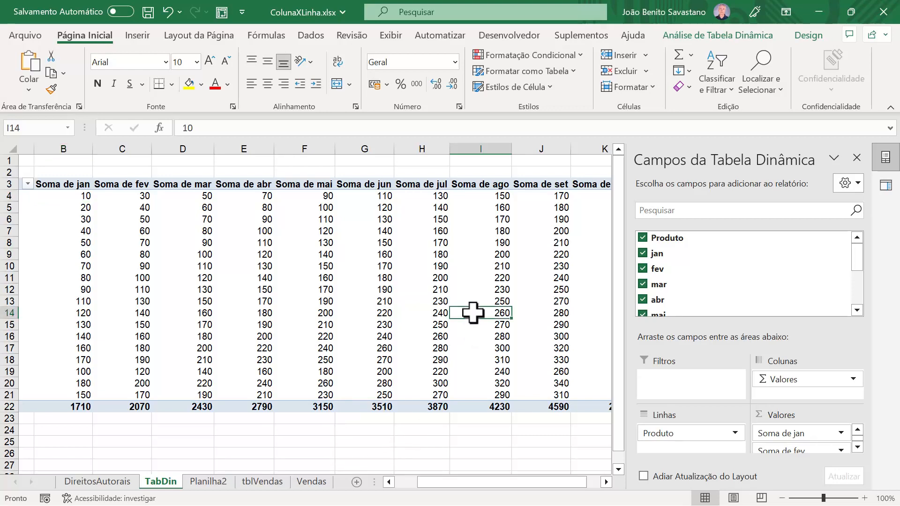
click(772, 36)
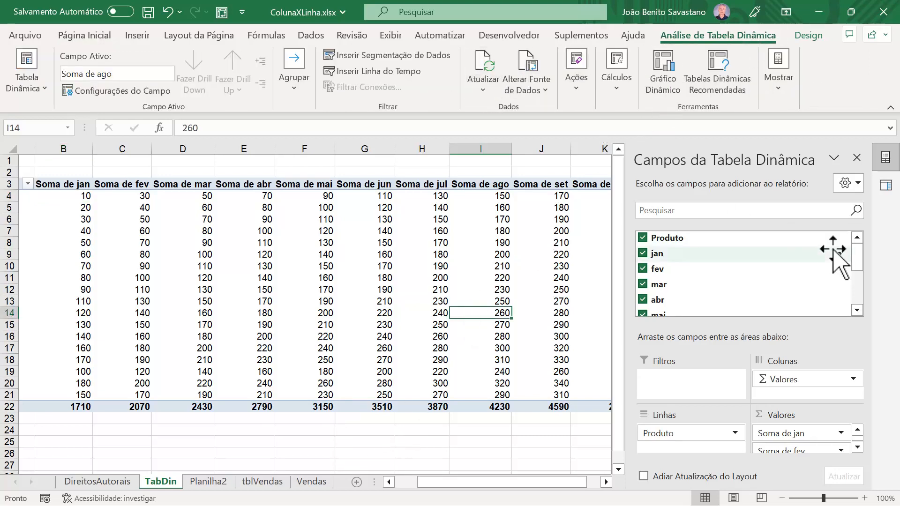
drag(860, 251, 854, 309)
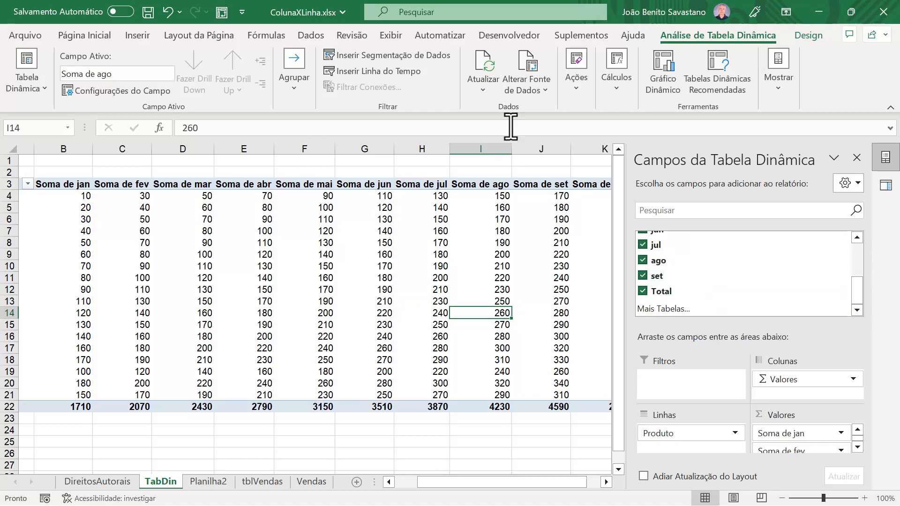
click(482, 89)
click(499, 113)
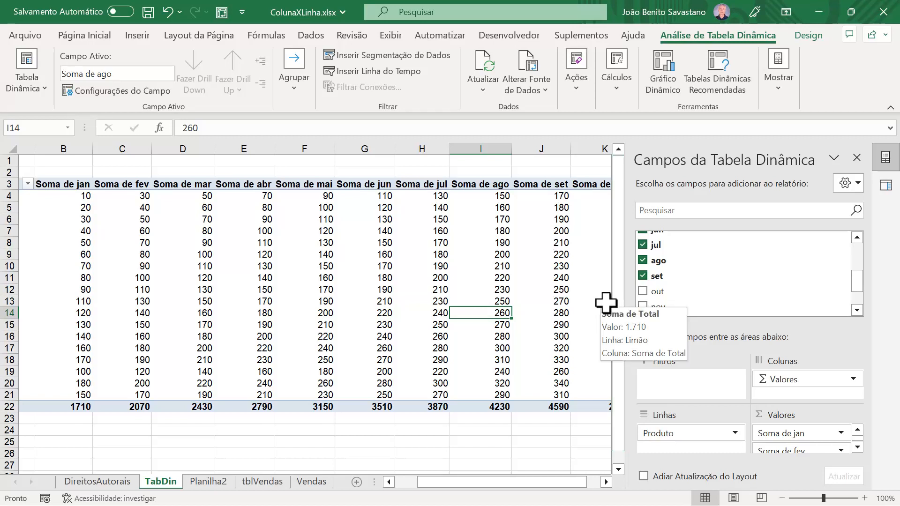
Refresh the unpivoted query table on the tblVendas sheet to load the added months
click(261, 482)
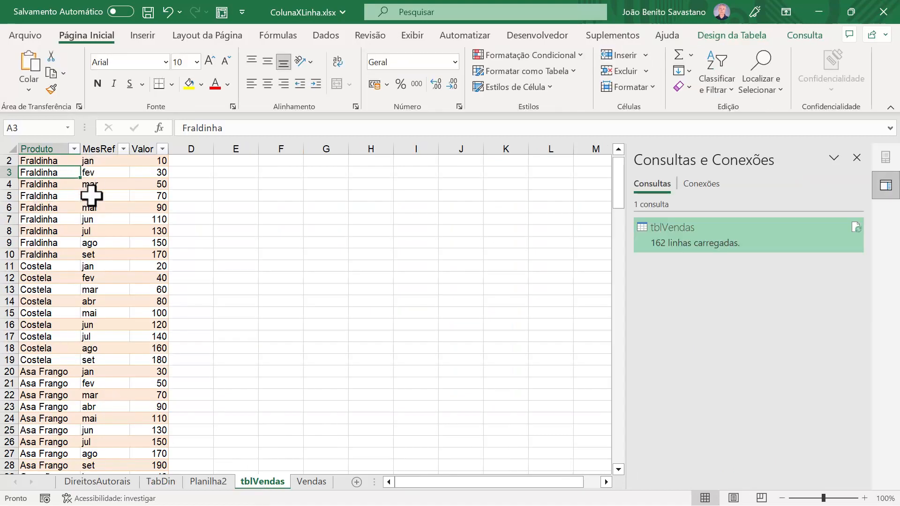
click(82, 280)
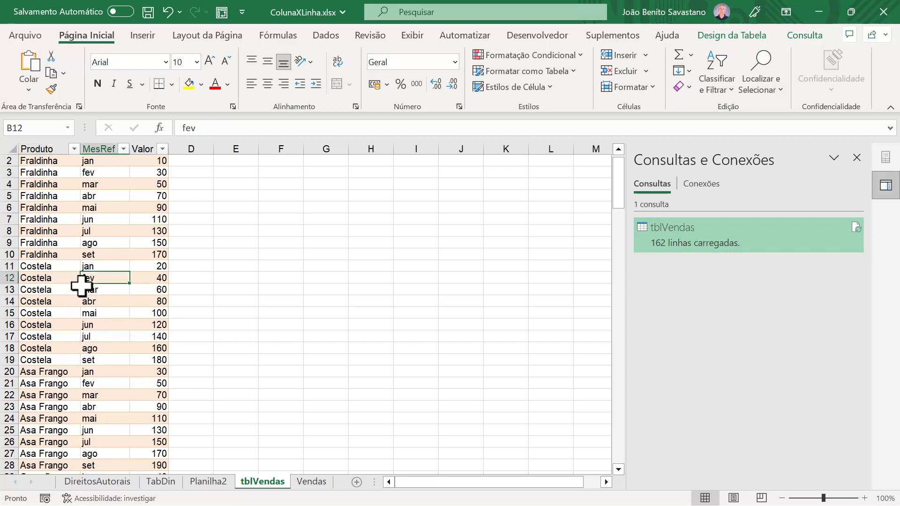
click(804, 36)
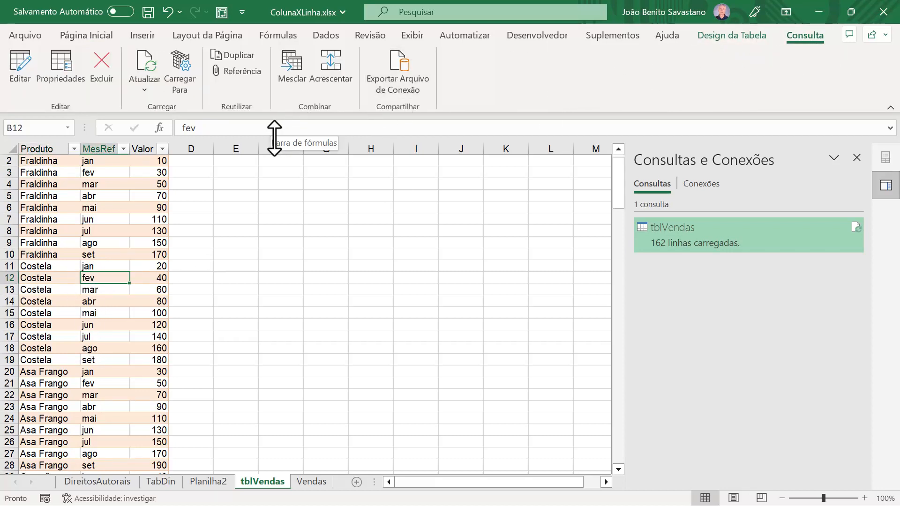
click(140, 91)
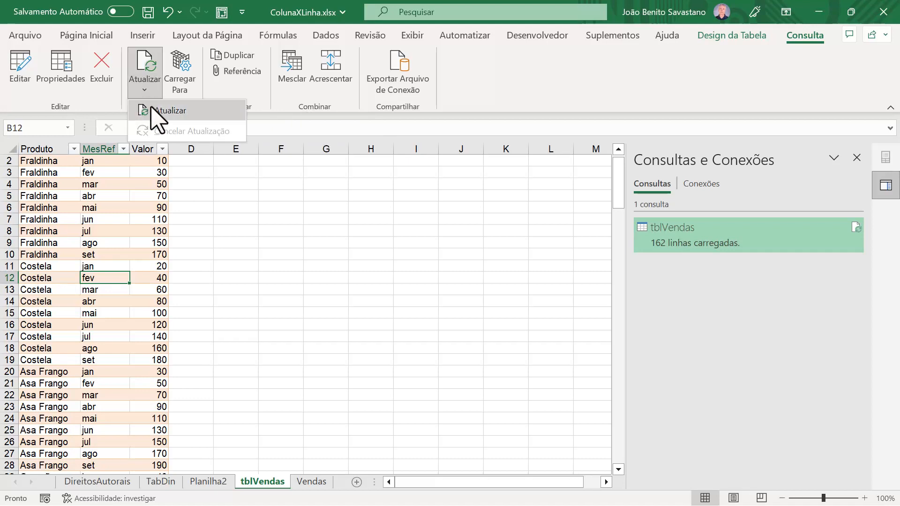
click(162, 111)
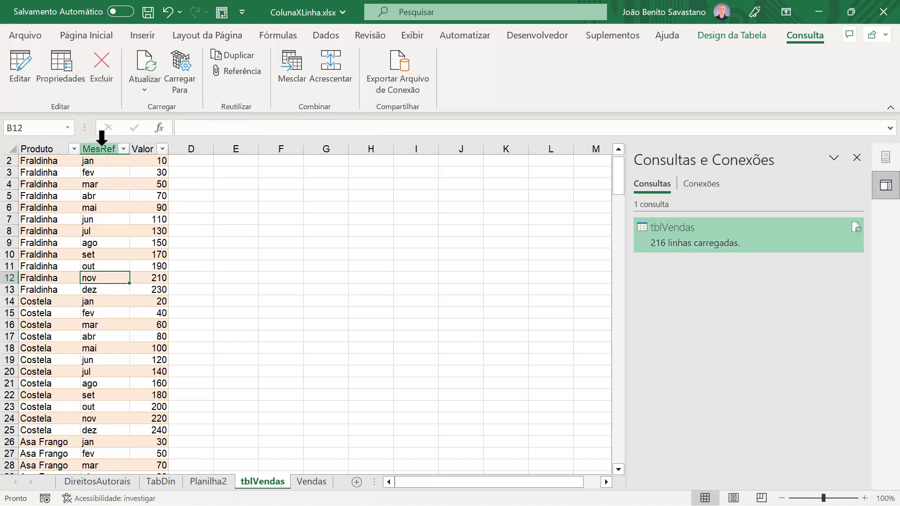
Refresh the pivot table on the Planilha2 sheet with the updated query data
click(221, 483)
click(226, 266)
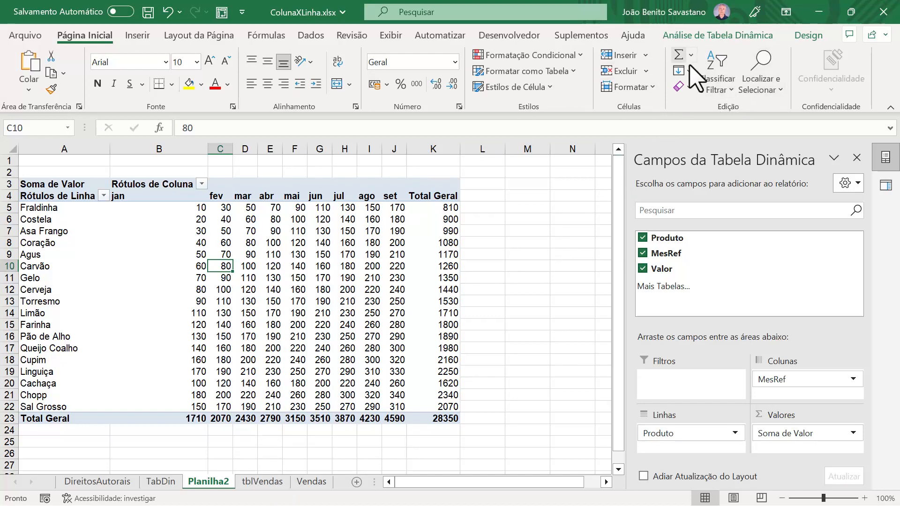
click(738, 36)
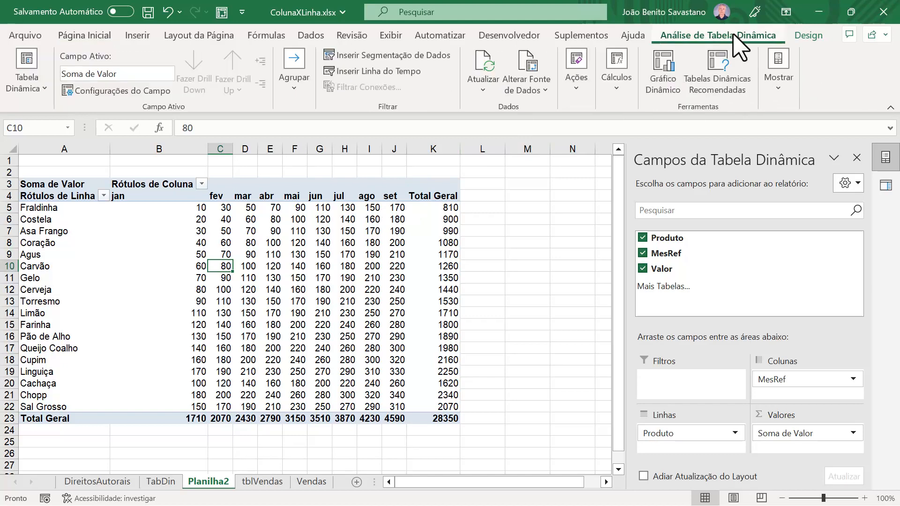
click(484, 88)
click(490, 111)
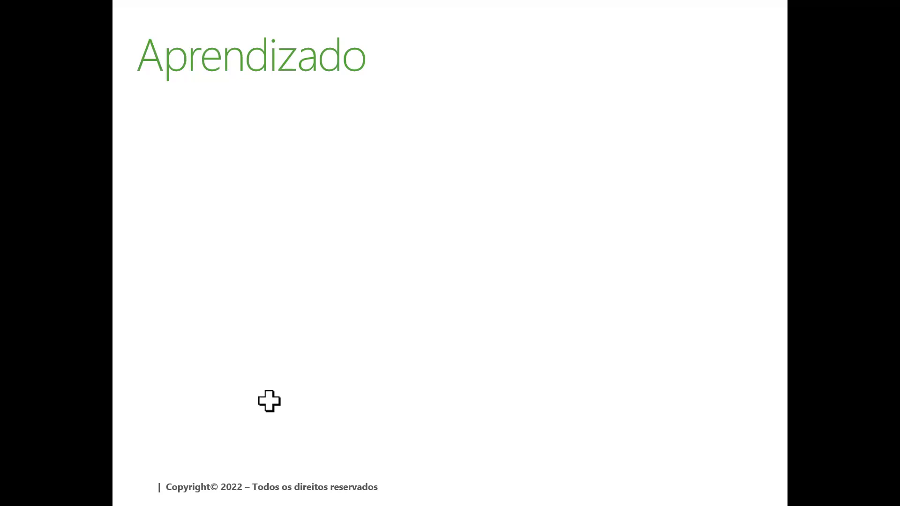
key(Right)
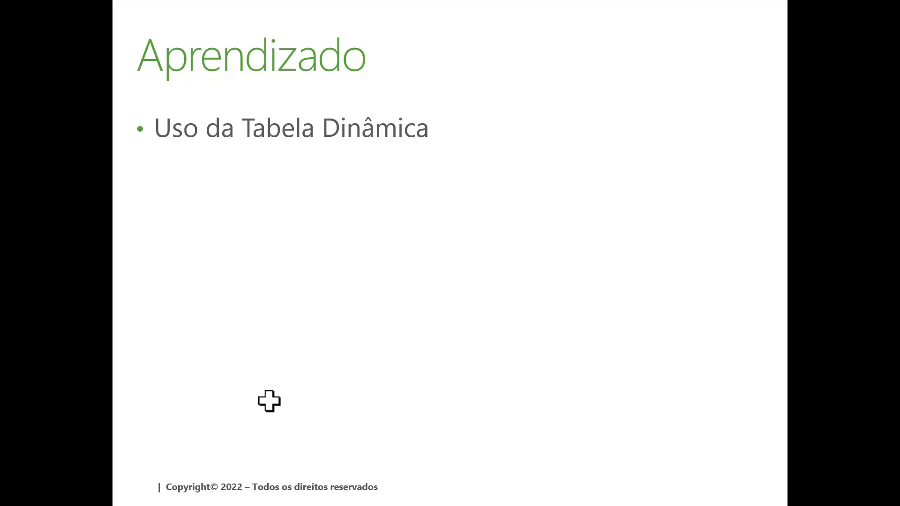